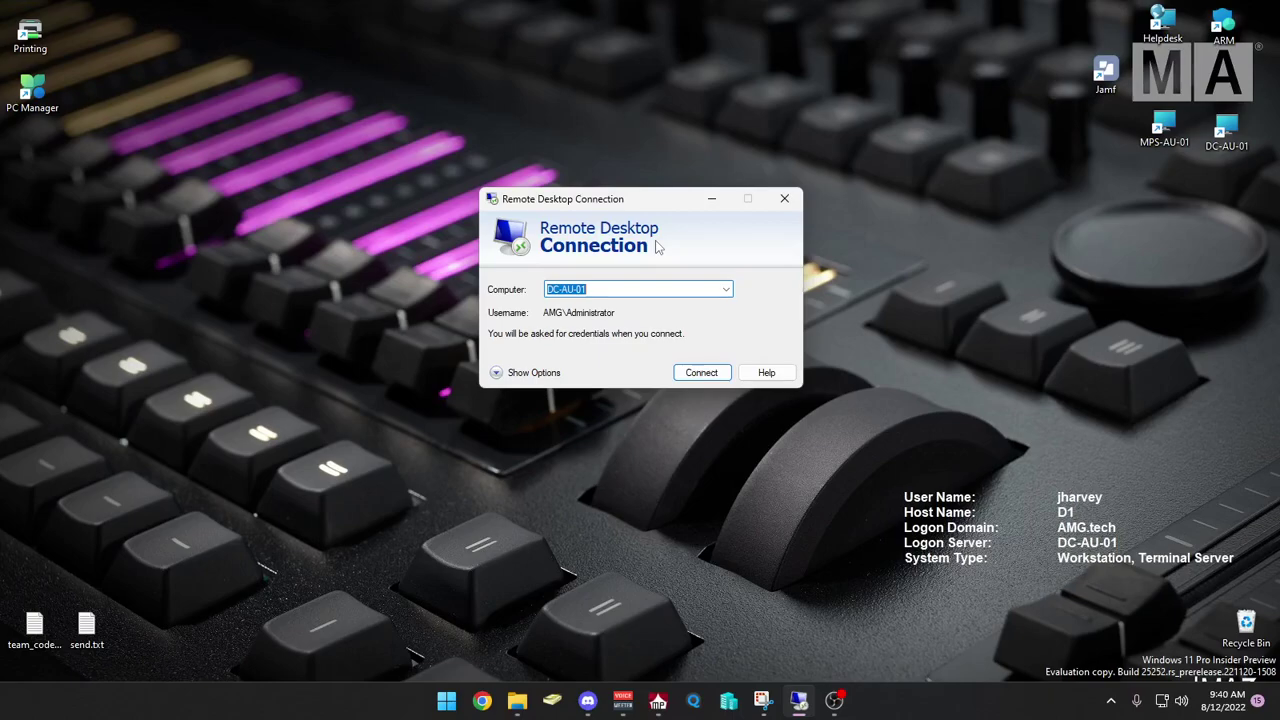
Step: Connect to DC-AU-01 and sign in with the administrator password
{"action": "key", "text": "Return"}
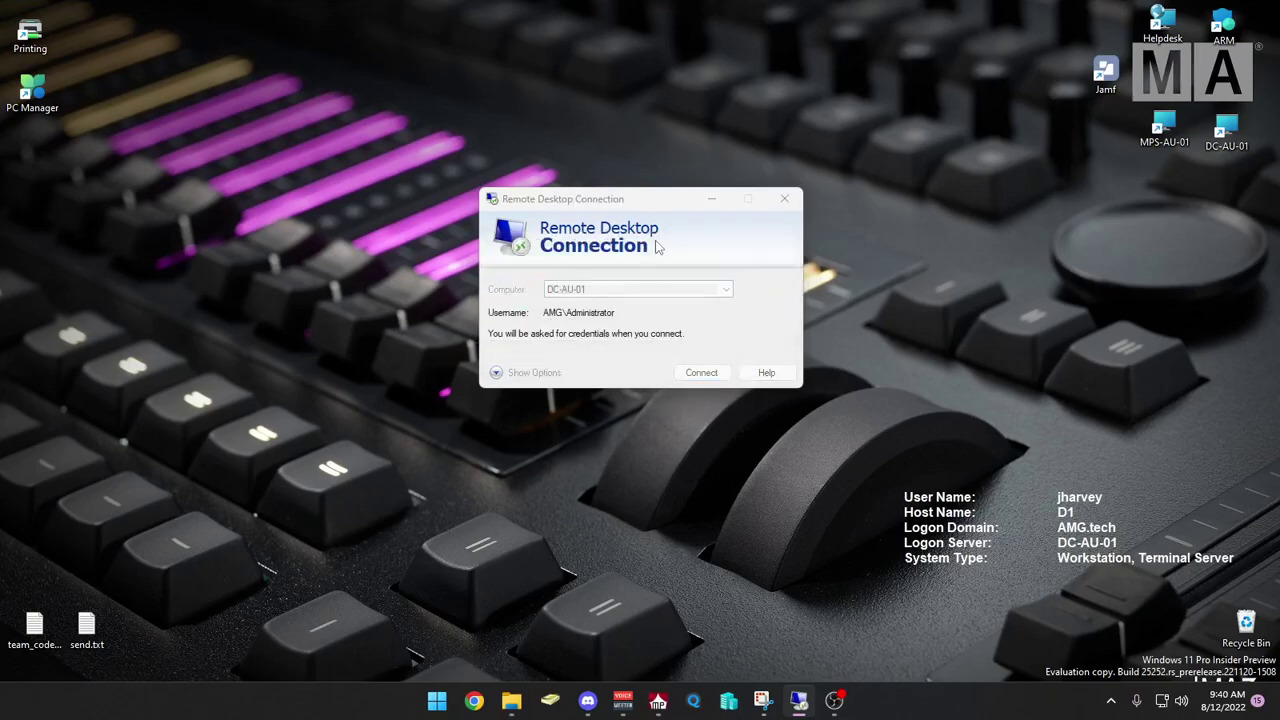
{"action": "type", "text": "Pas"}
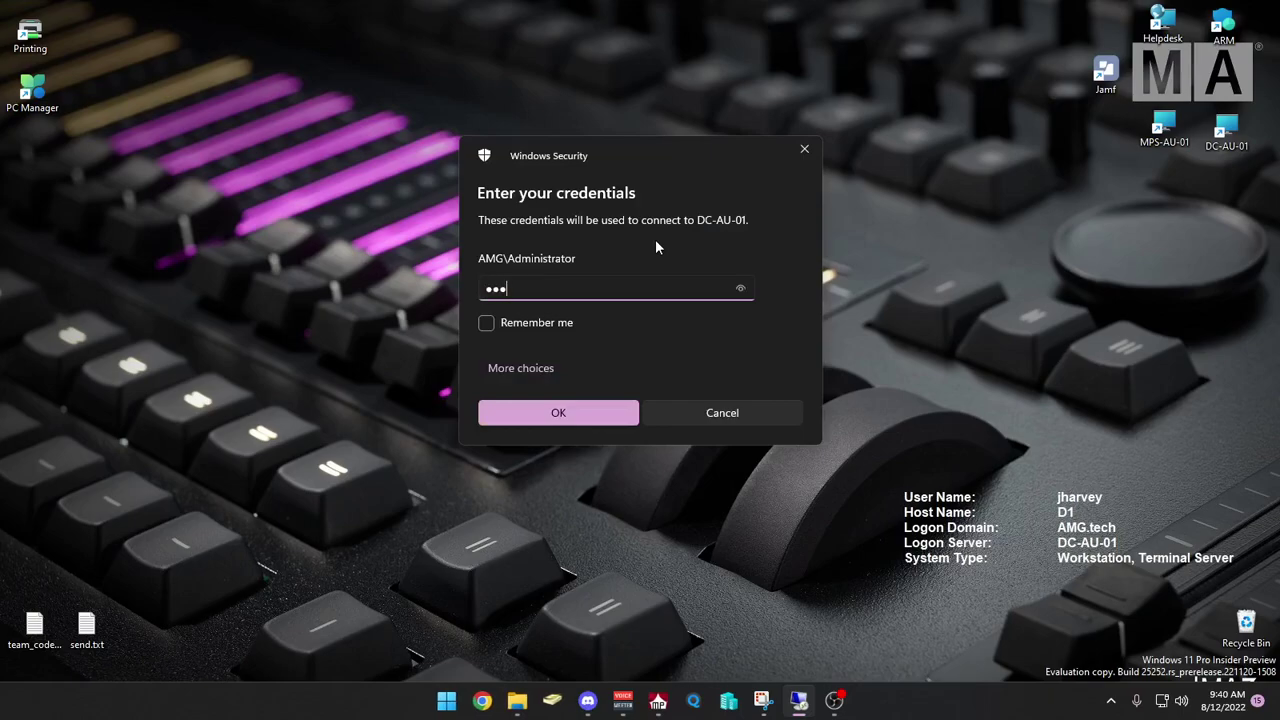
{"action": "type", "text": "sw"}
{"action": "key", "text": "ctrl+a"}
{"action": "key", "text": "BackSpace"}
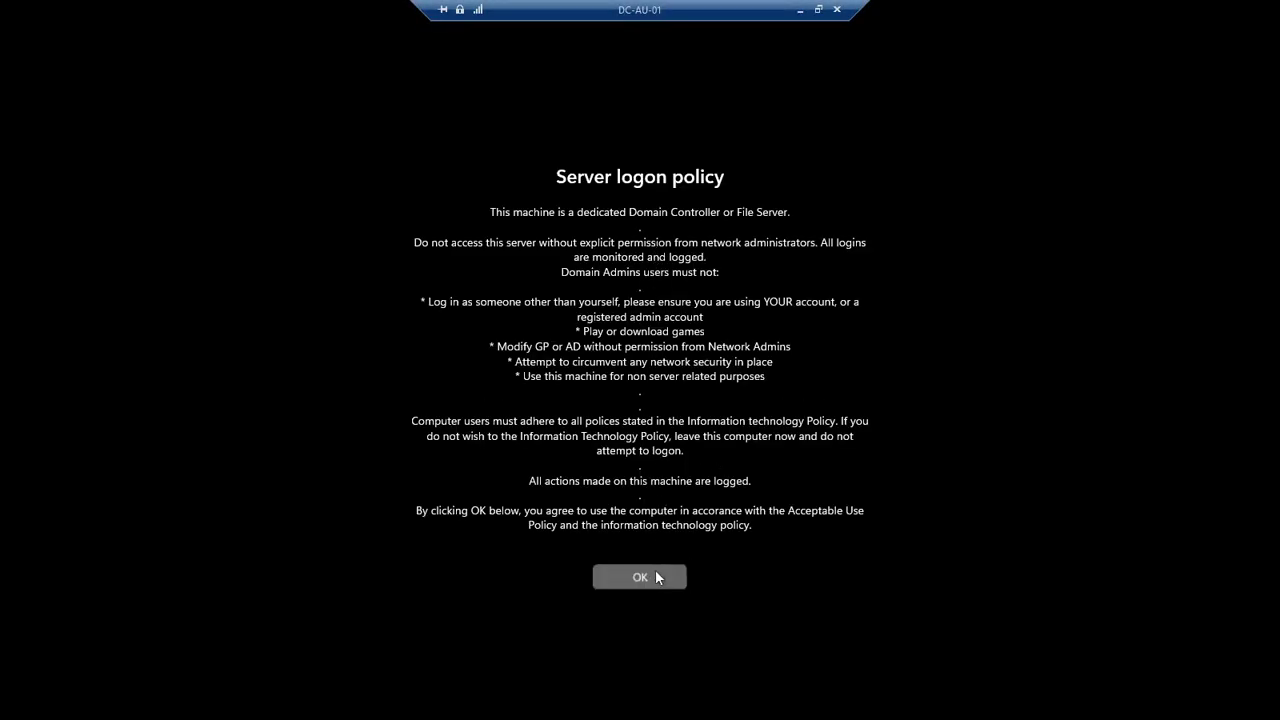
Step: Accept the logon policy notice and launch Active Directory Users and Computers
{"action": "left_click", "coordinate": [657, 577]}
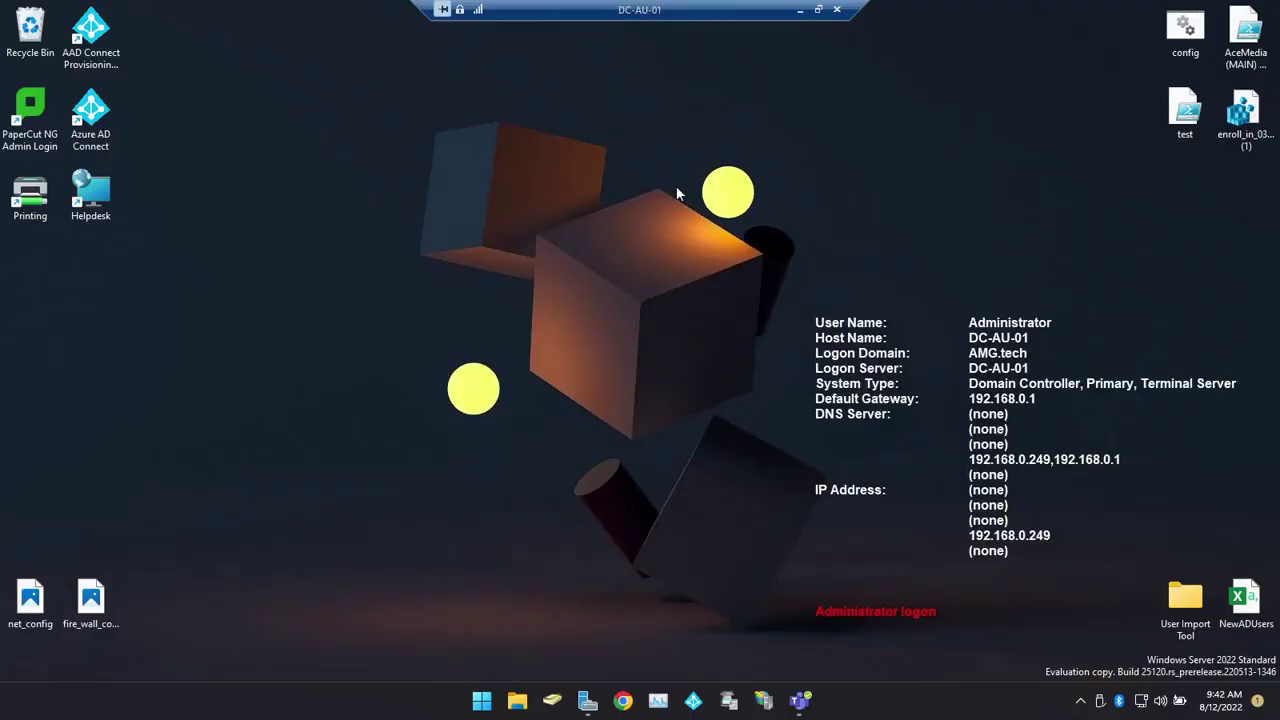
{"action": "key", "text": "super"}
{"action": "type", "text": "a"}
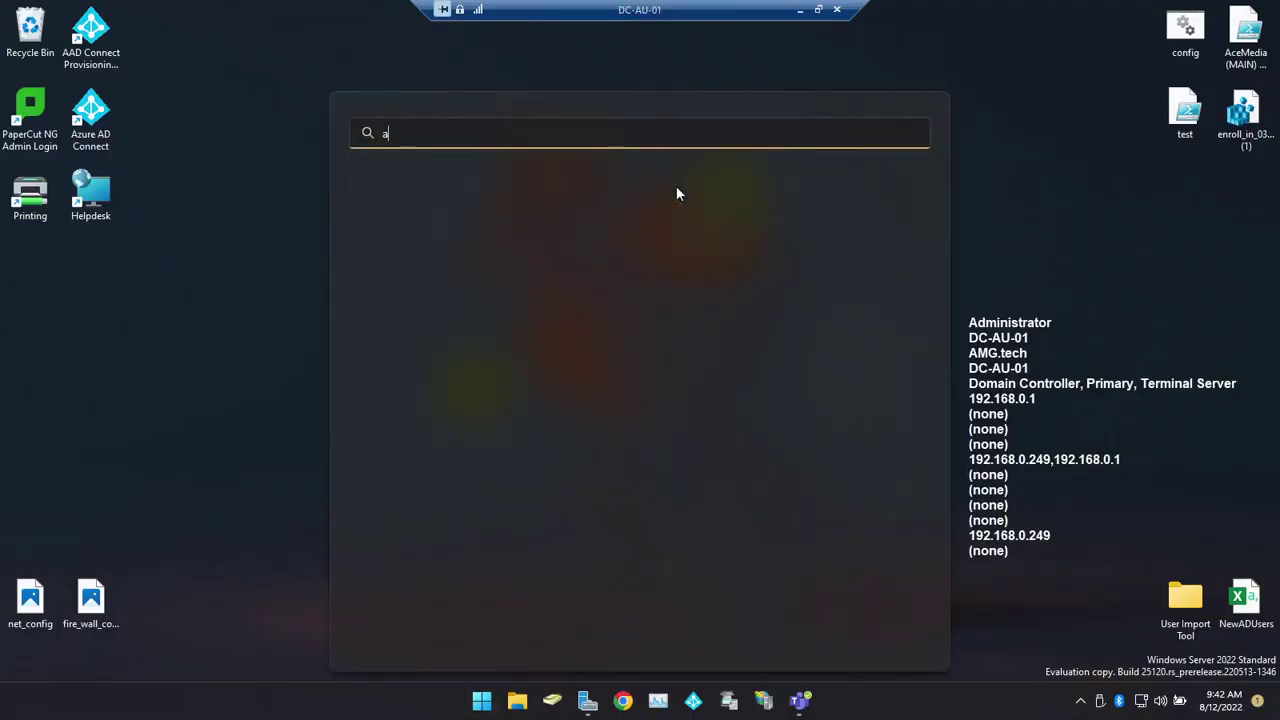
{"action": "type", "text": "ctive"}
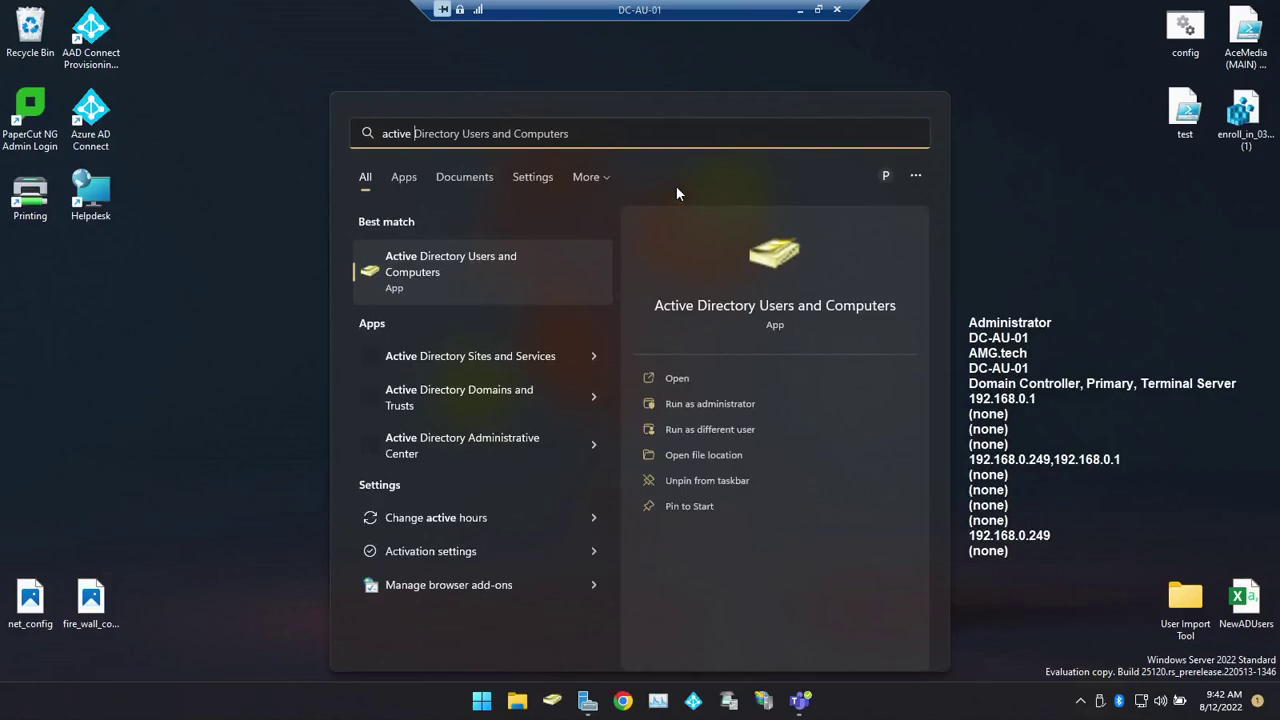
{"action": "key", "text": "Return"}
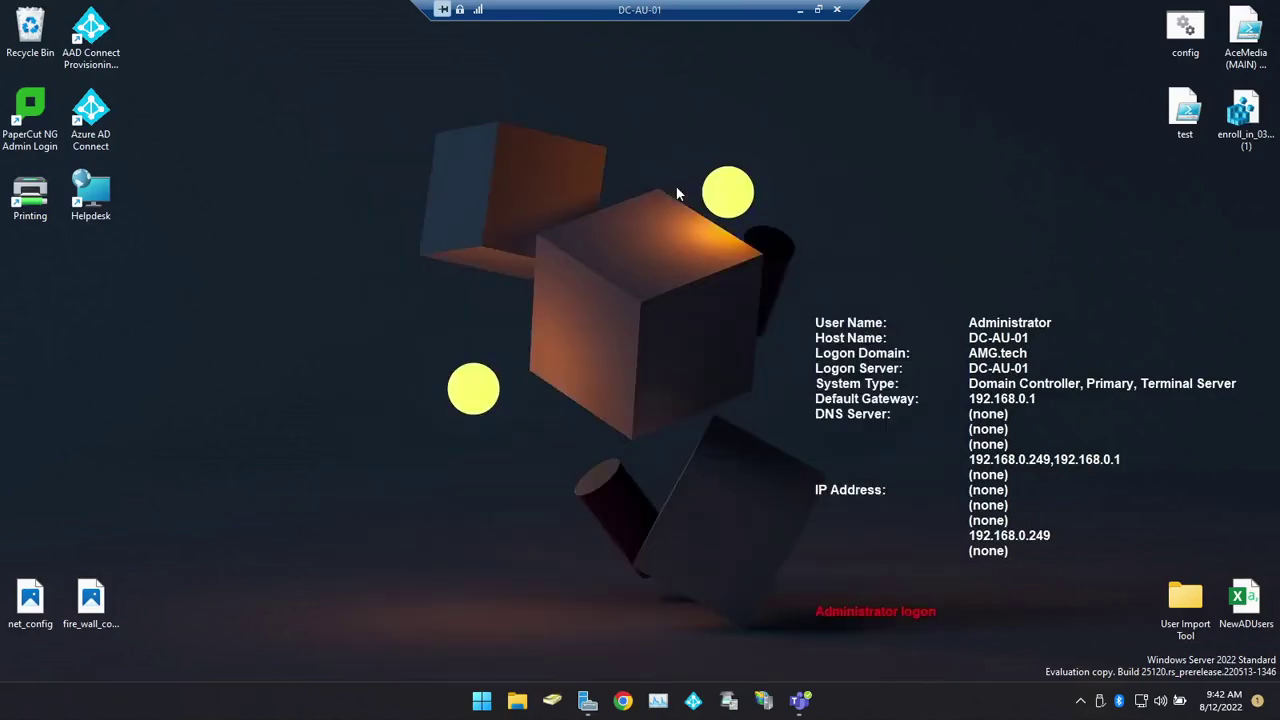
Step: Expand AceMedia and open JayTech Productions' Service Accounts - JTT unit
{"action": "left_click", "coordinate": [82, 120]}
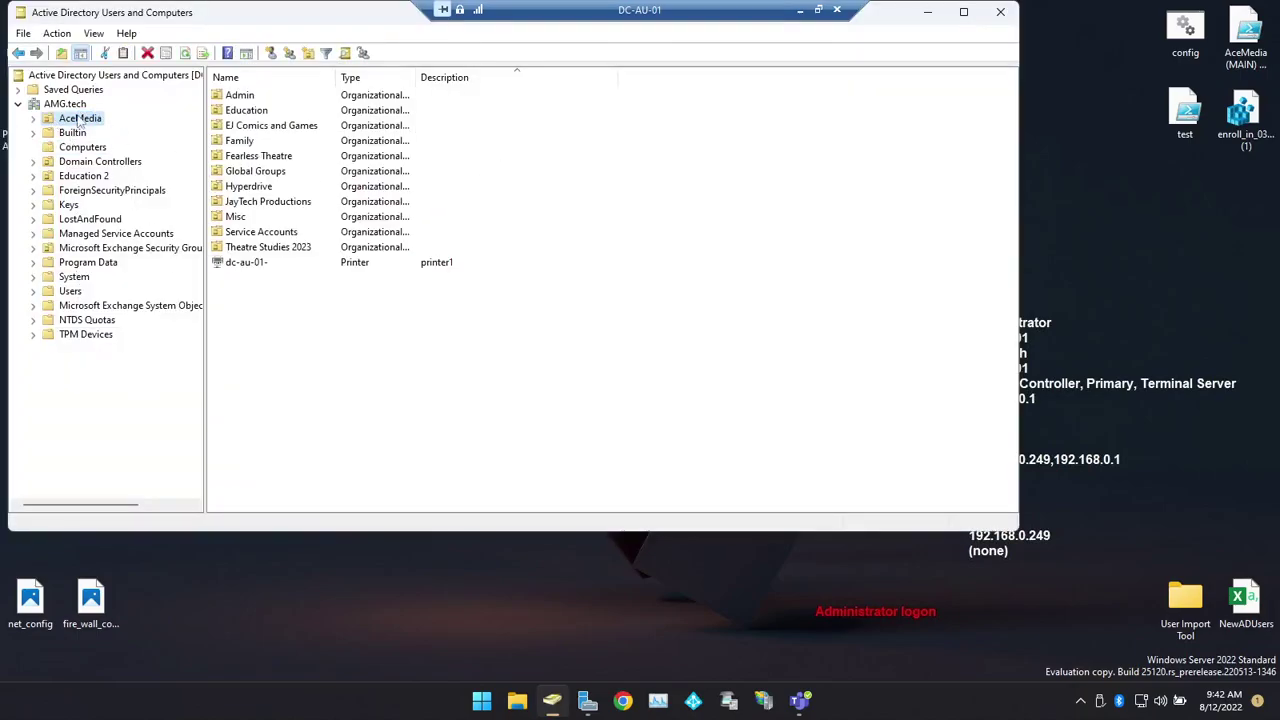
{"action": "double_click", "coordinate": [268, 202]}
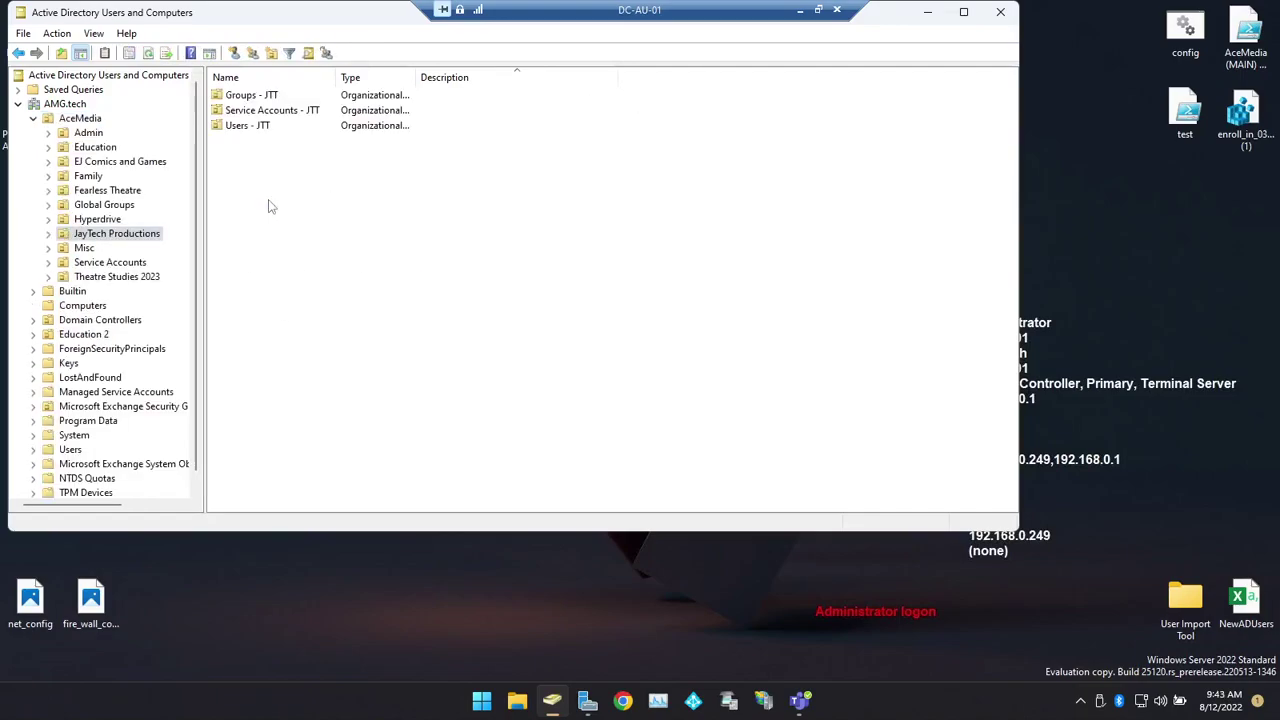
{"action": "left_click", "coordinate": [308, 112]}
{"action": "right_click", "coordinate": [304, 131]}
{"action": "mouse_move", "coordinate": [342, 200]}
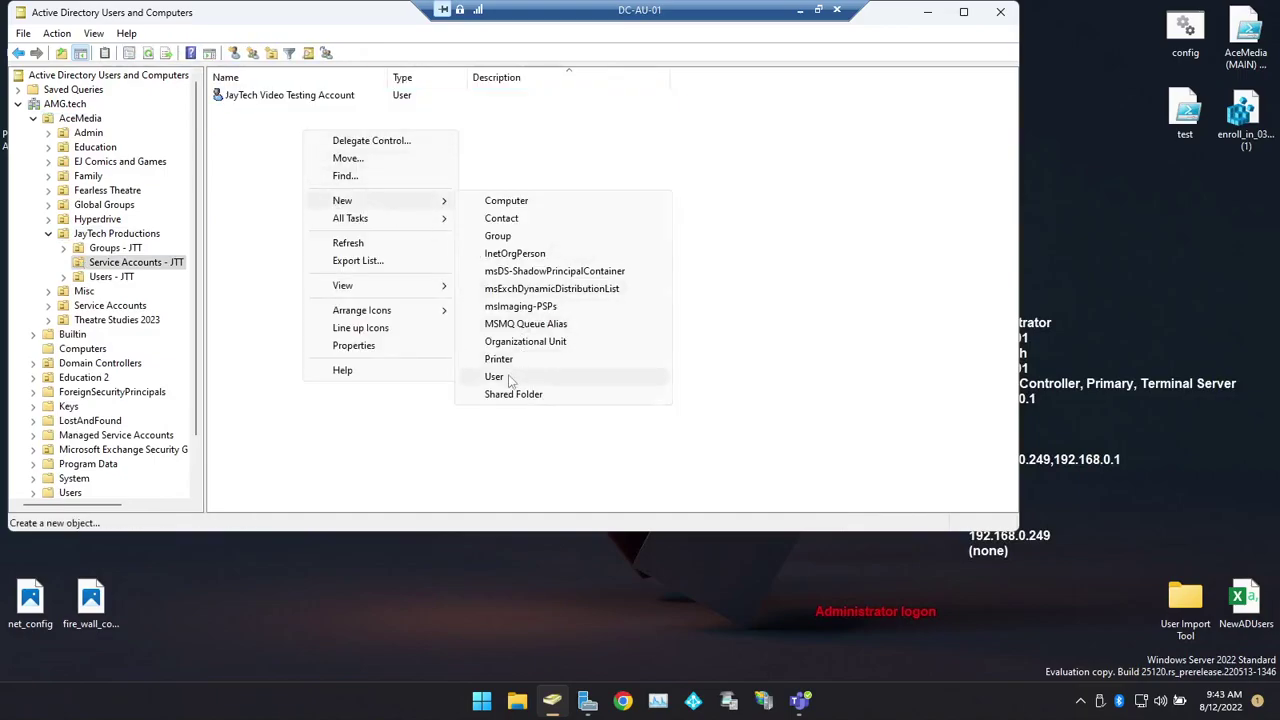
{"action": "left_click", "coordinate": [494, 376]}
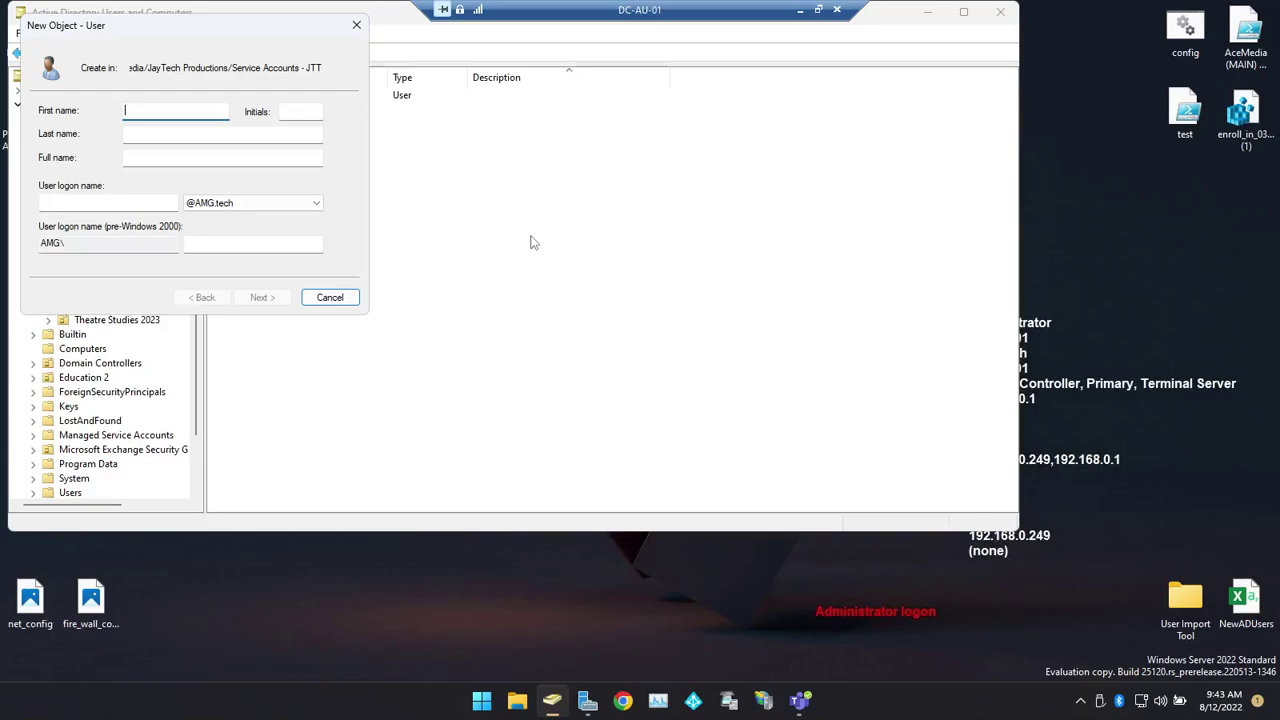
{"action": "key", "text": "Tab"}
{"action": "key", "text": "Tab"}
{"action": "key", "text": "Tab"}
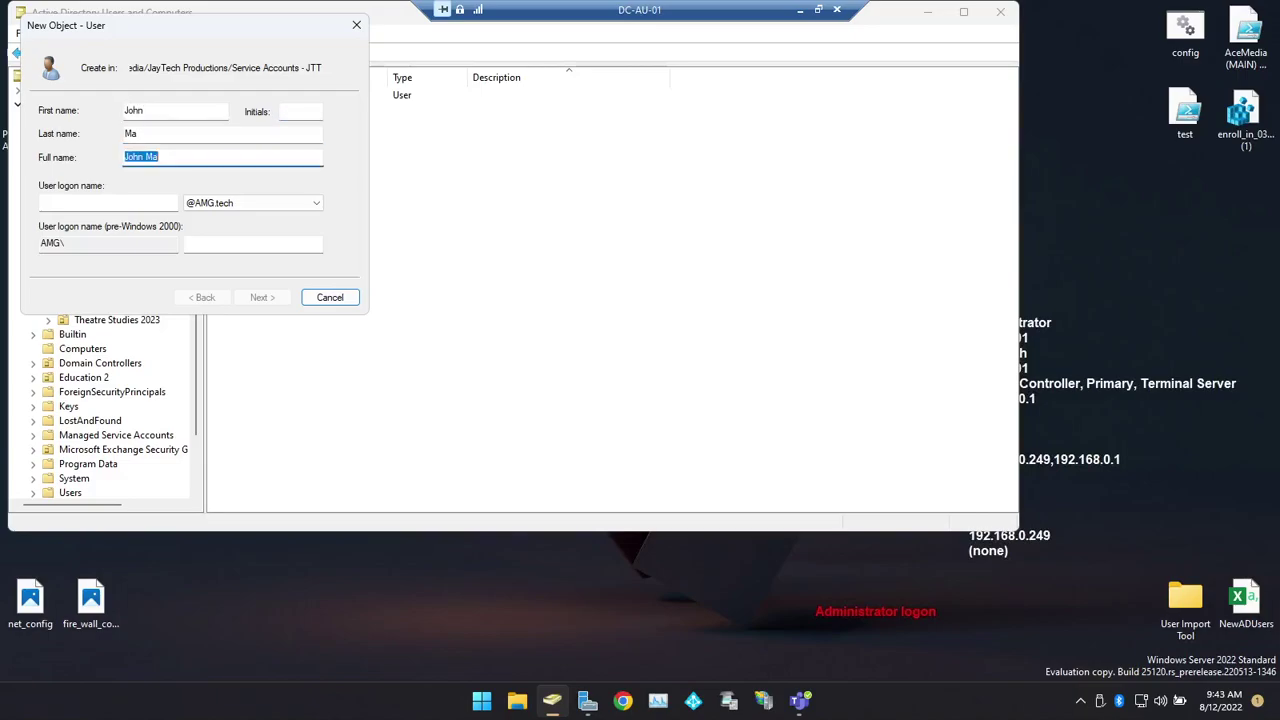
{"action": "key", "text": "Tab"}
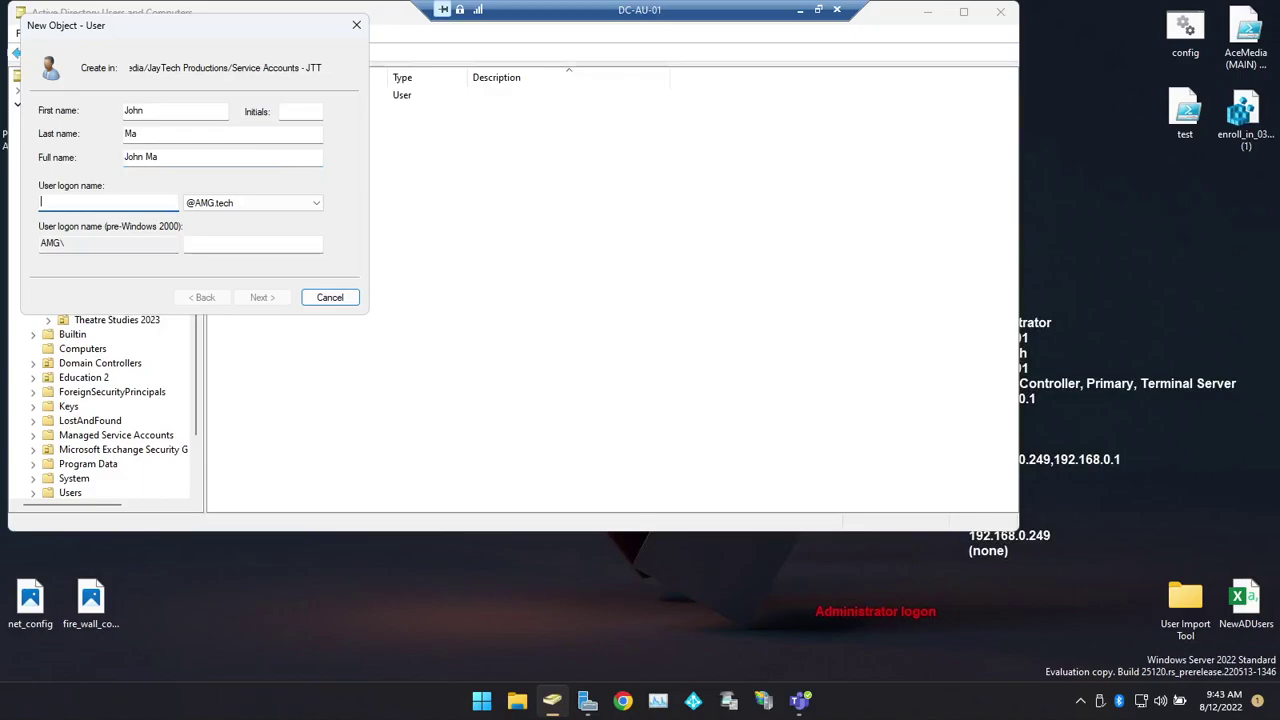
{"action": "type", "text": "john"}
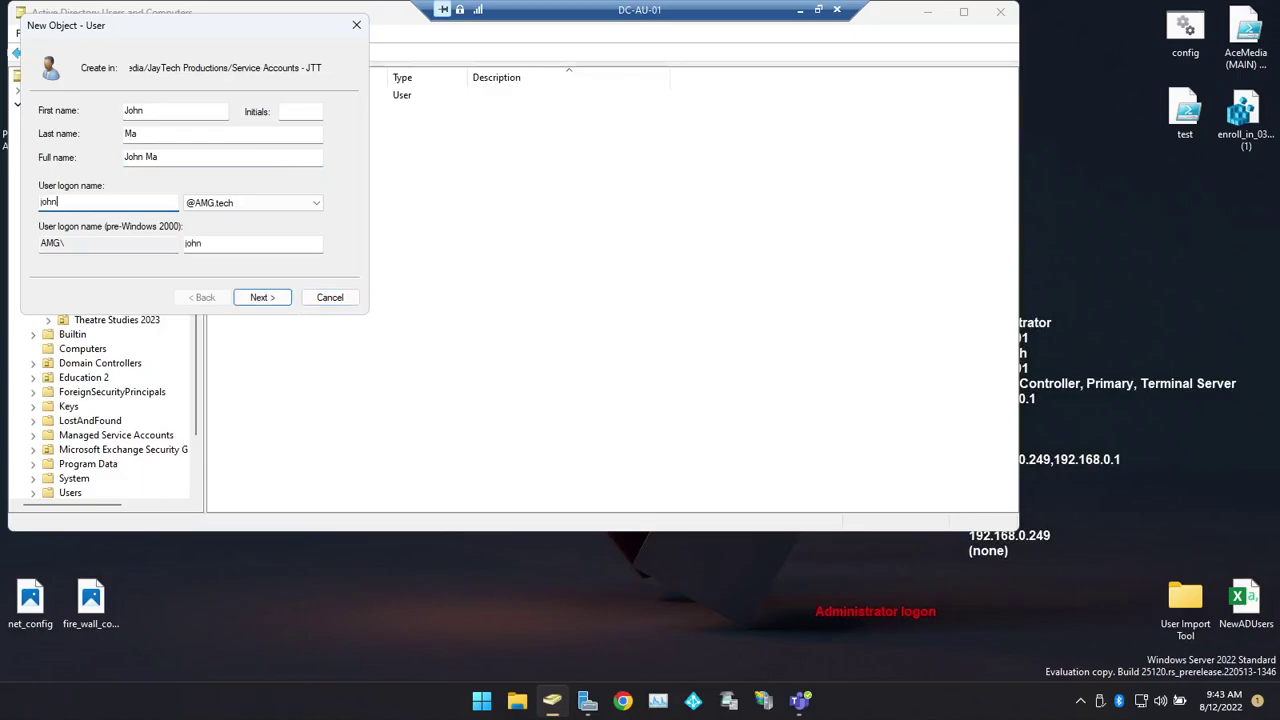
{"action": "left_click", "coordinate": [312, 203]}
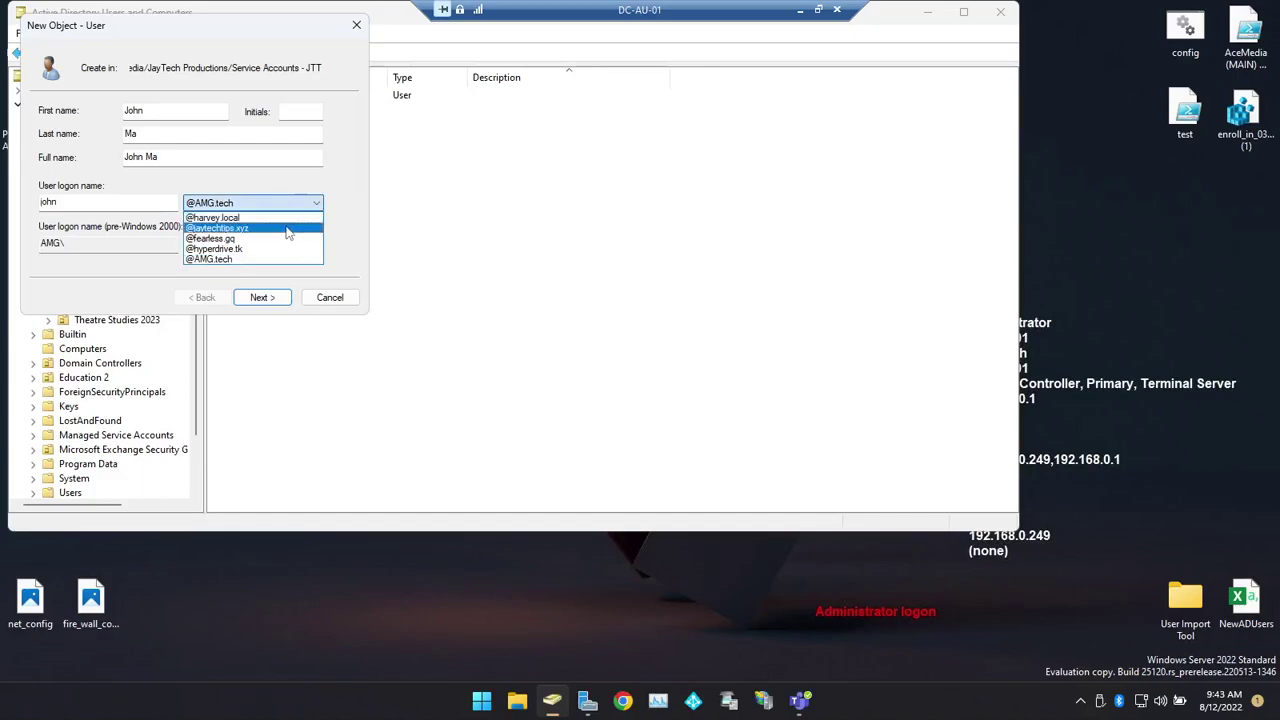
{"action": "left_click", "coordinate": [286, 229]}
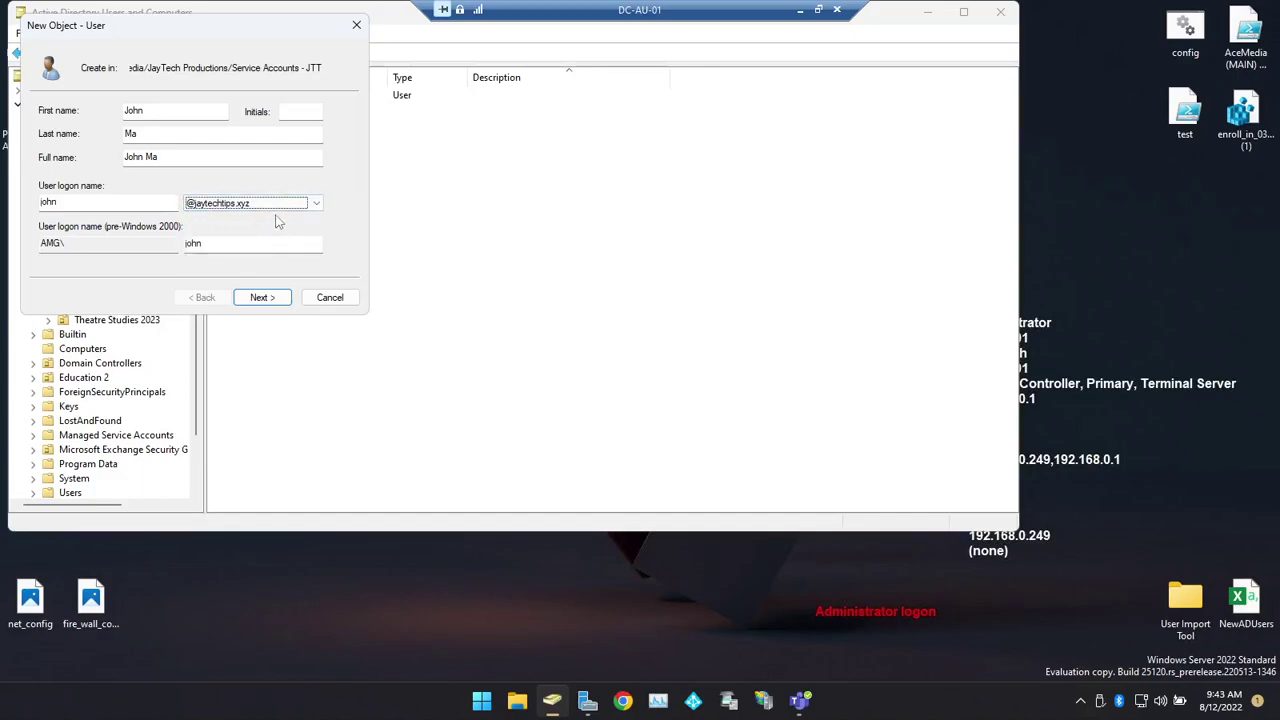
Step: Give the user a never-expiring password with no forced change at next logon, and create the account
{"action": "left_click", "coordinate": [258, 298]}
{"action": "type", "text": "••"}
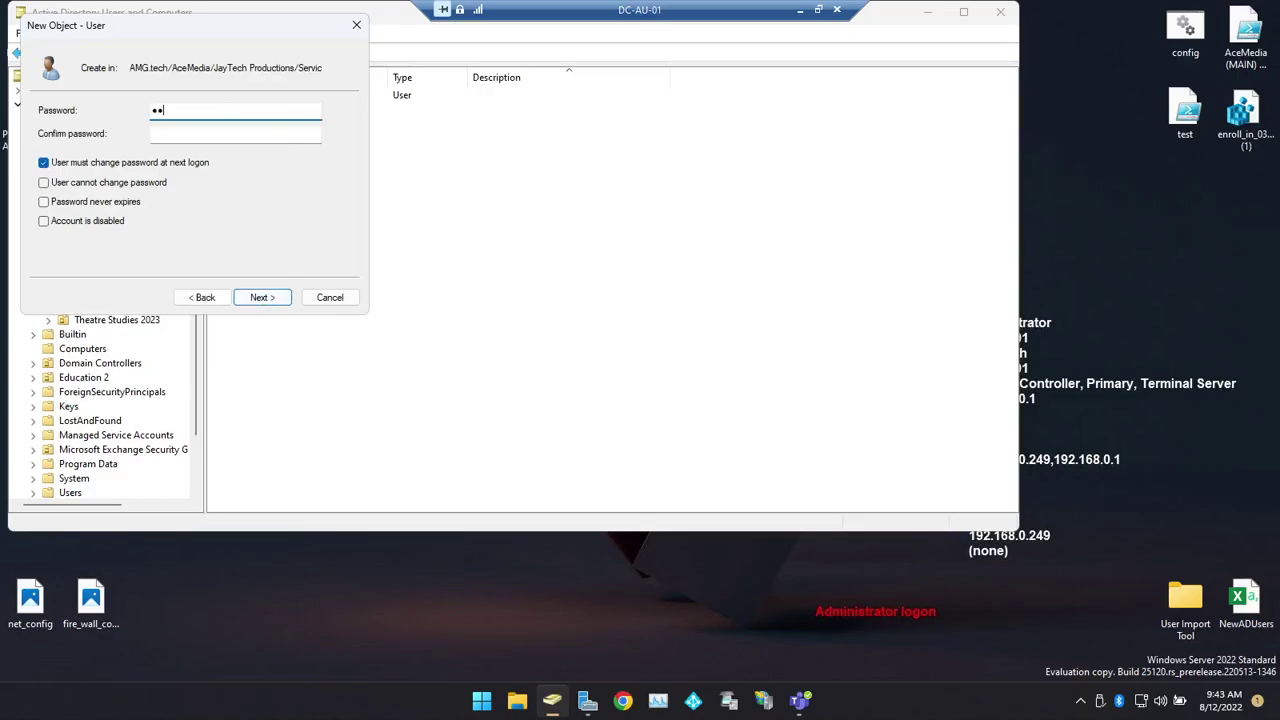
{"action": "type", "text": "•••"}
{"action": "key", "text": "Tab"}
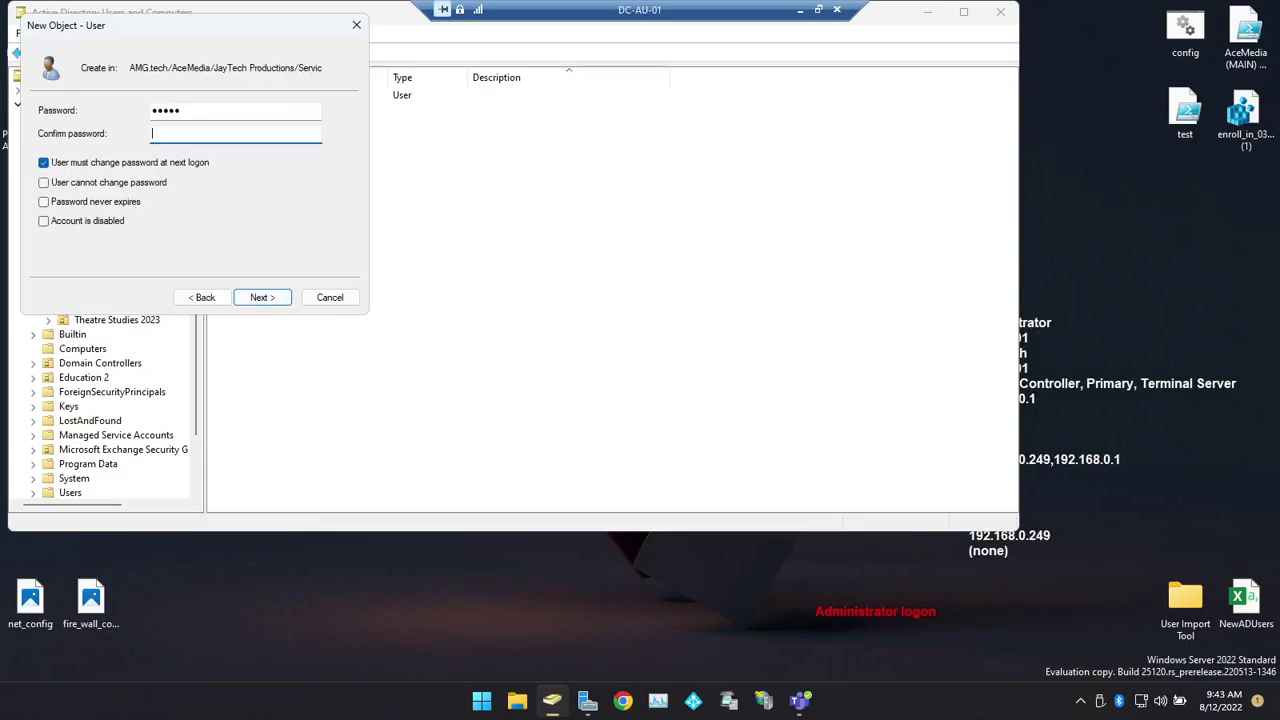
{"action": "type", "text": "•••••"}
{"action": "left_click", "coordinate": [190, 162]}
{"action": "left_click", "coordinate": [124, 203]}
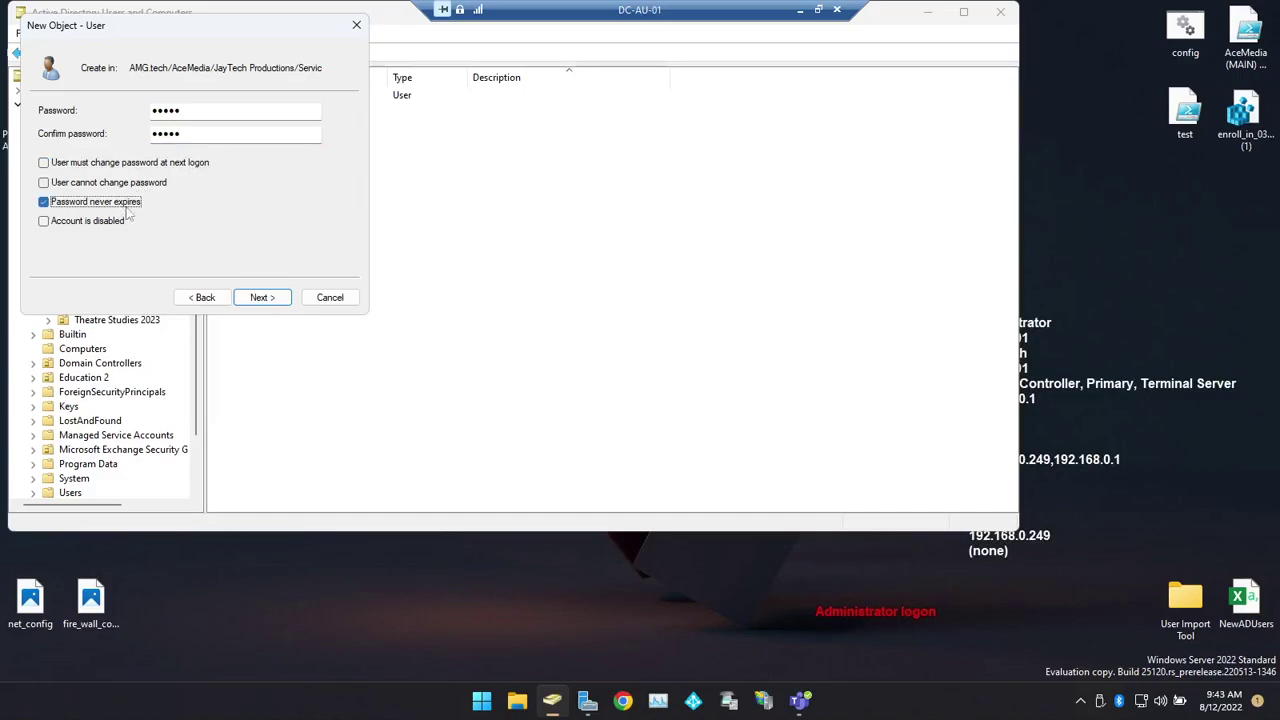
{"action": "left_click", "coordinate": [262, 299]}
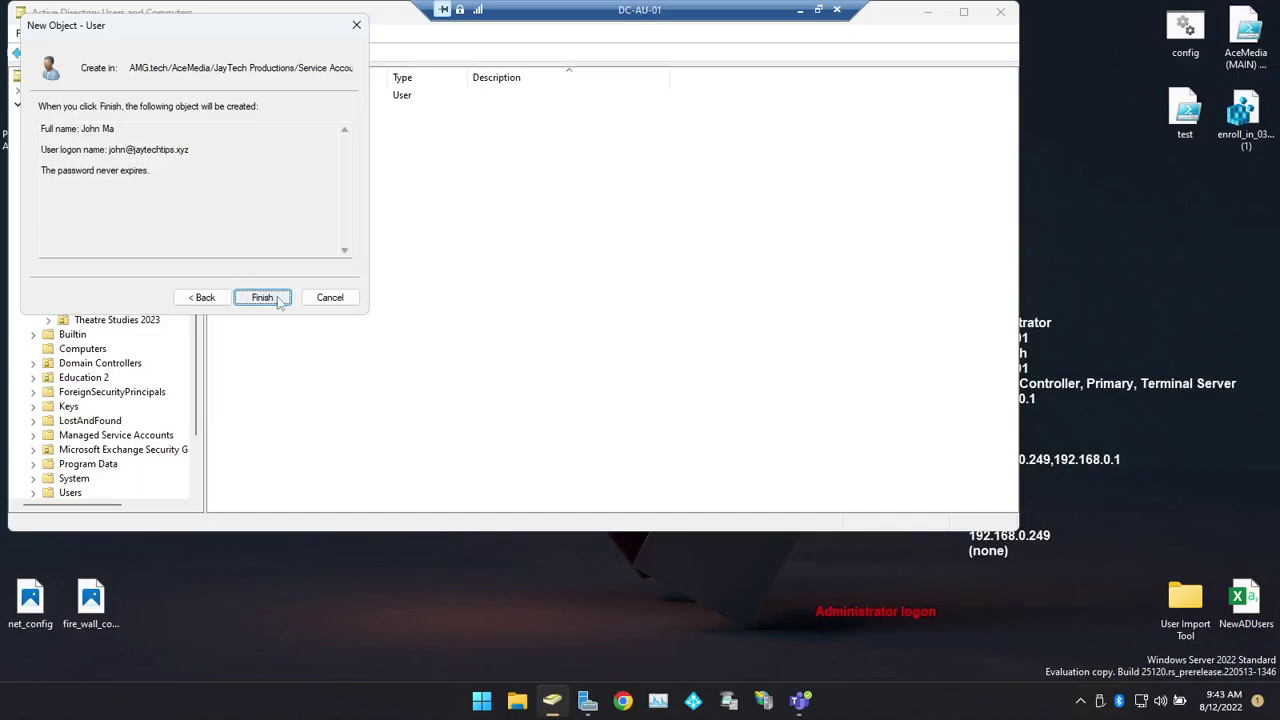
{"action": "left_click", "coordinate": [278, 299]}
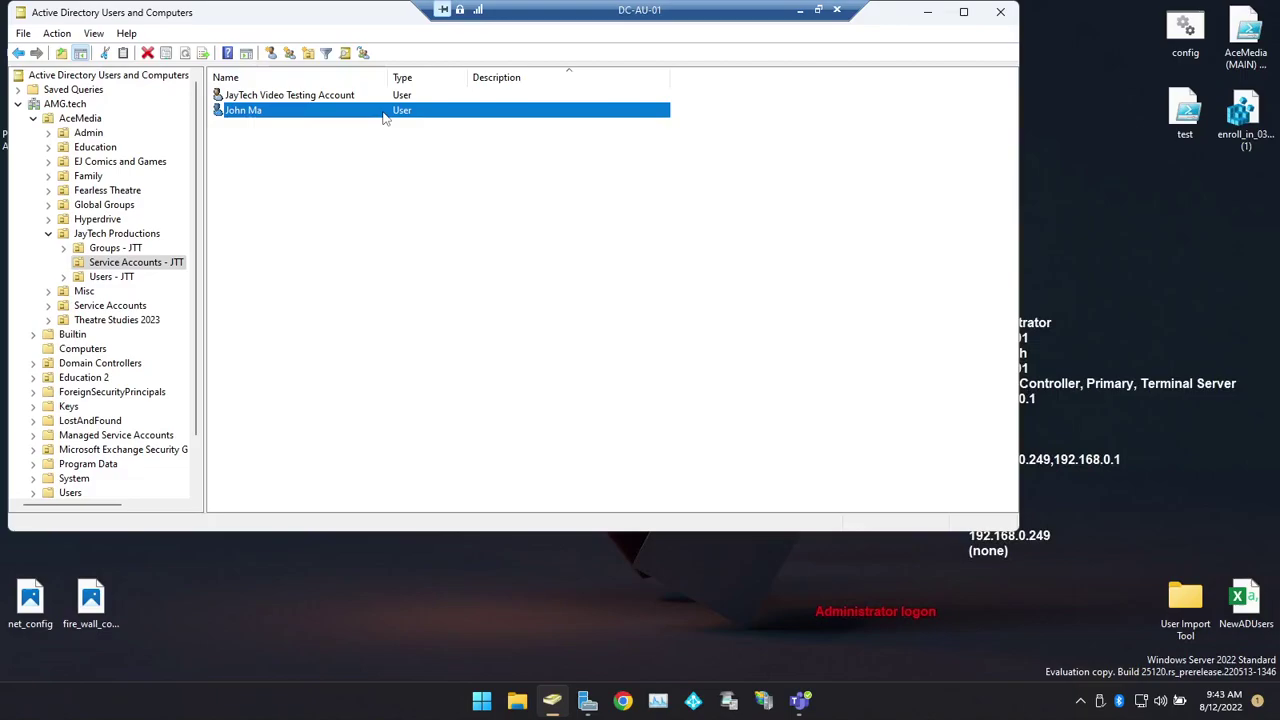
{"action": "key", "text": "Return"}
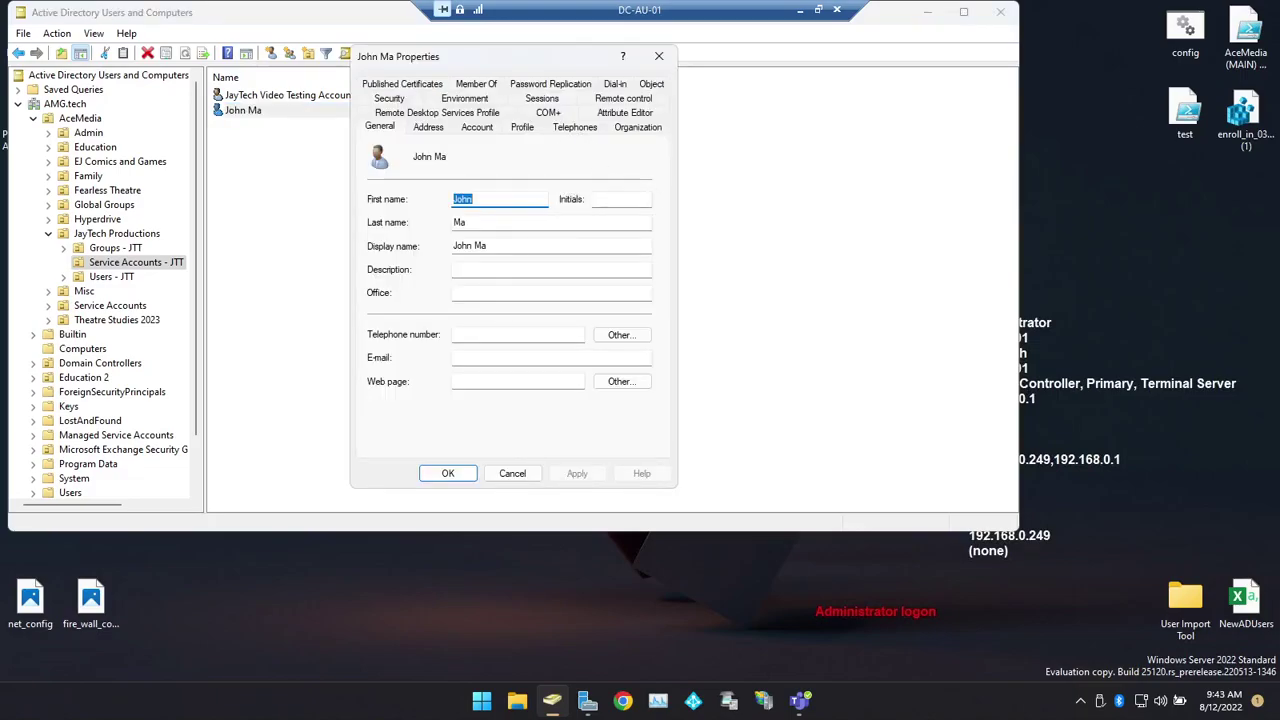
{"action": "key", "text": "Tab"}
{"action": "key", "text": "Tab"}
{"action": "key", "text": "Tab"}
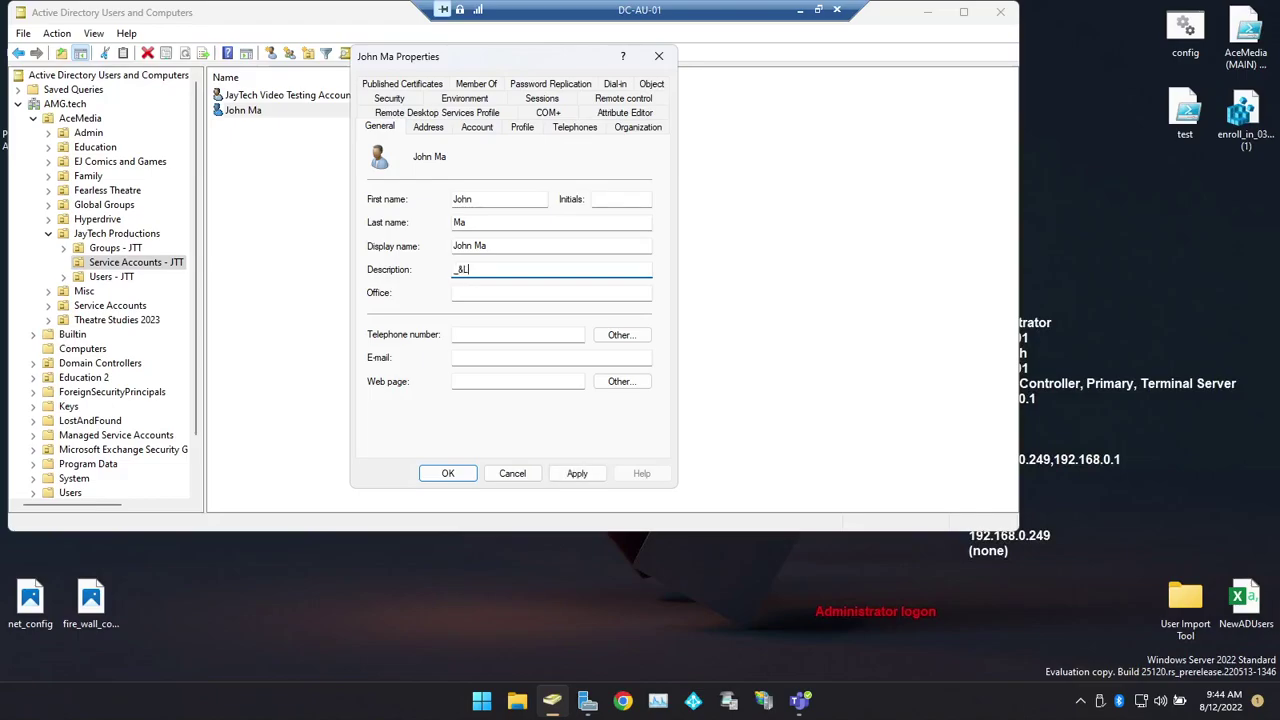
{"action": "key", "text": "BackSpace"}
{"action": "key", "text": "BackSpace"}
{"action": "key", "text": "BackSpace"}
{"action": "key", "text": "BackSpace"}
{"action": "key", "text": "Tab"}
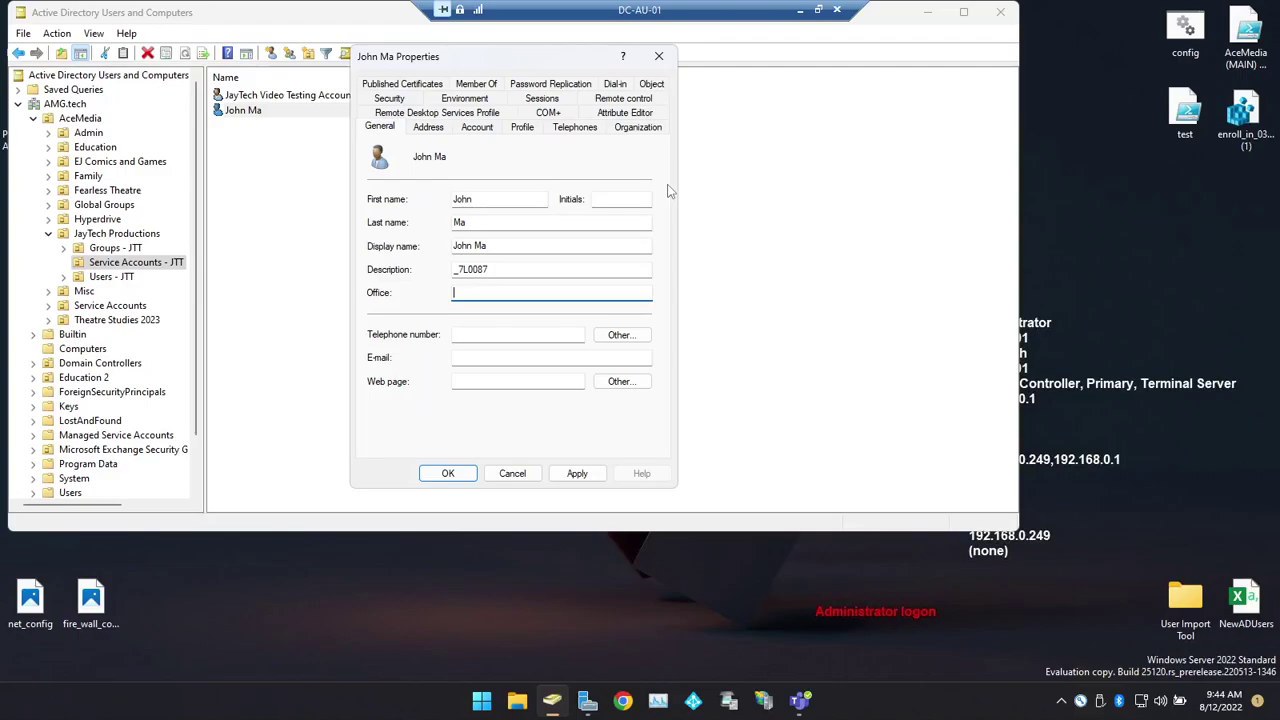
{"action": "key", "text": "Tab"}
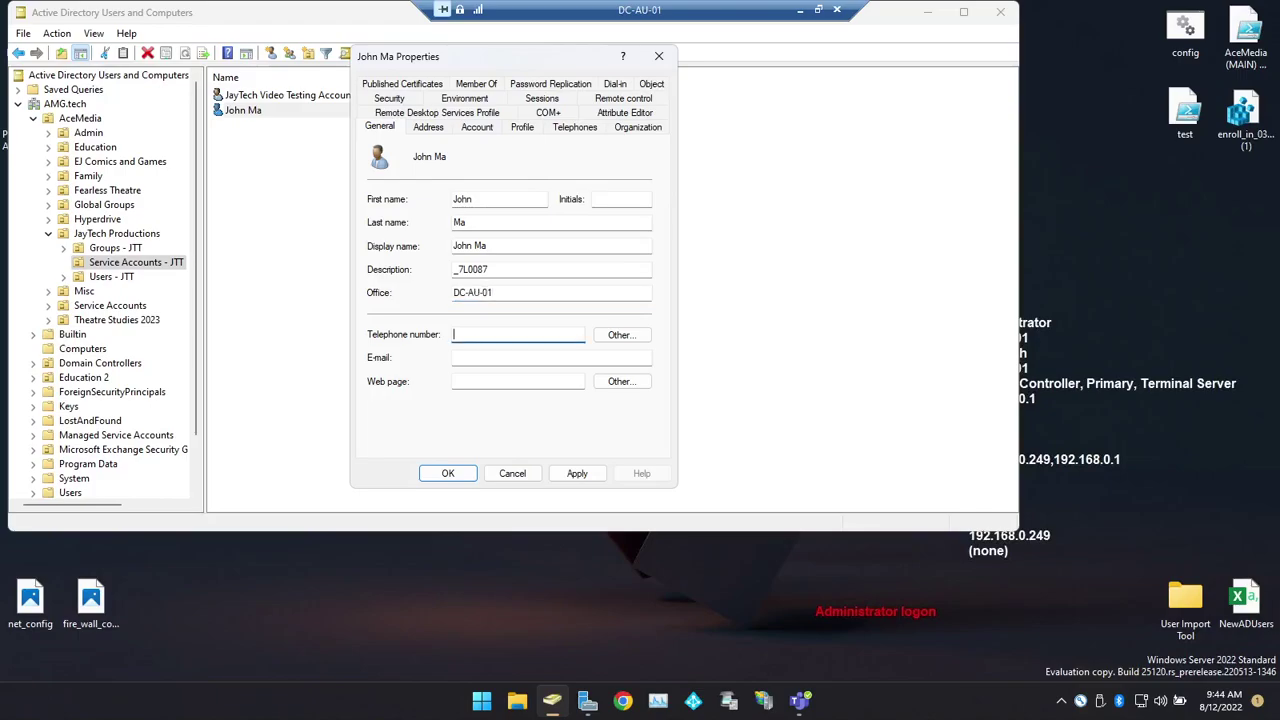
{"action": "key", "text": "Tab"}
{"action": "key", "text": "Tab"}
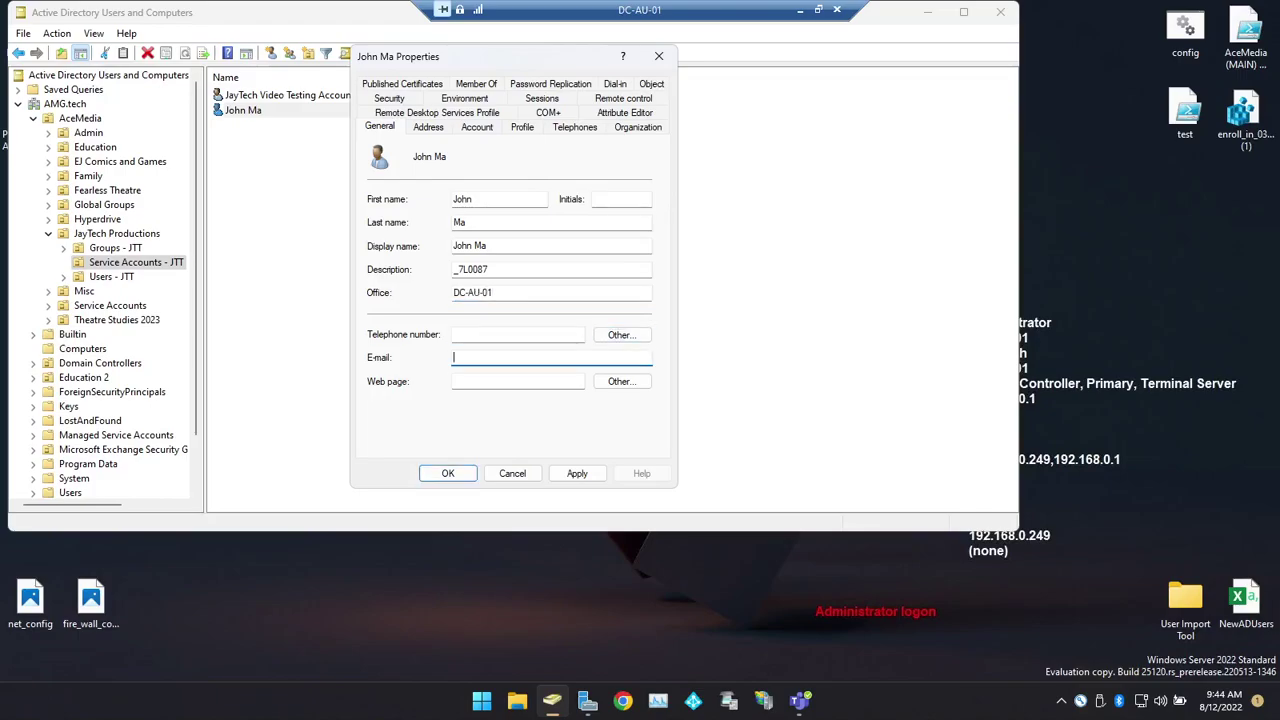
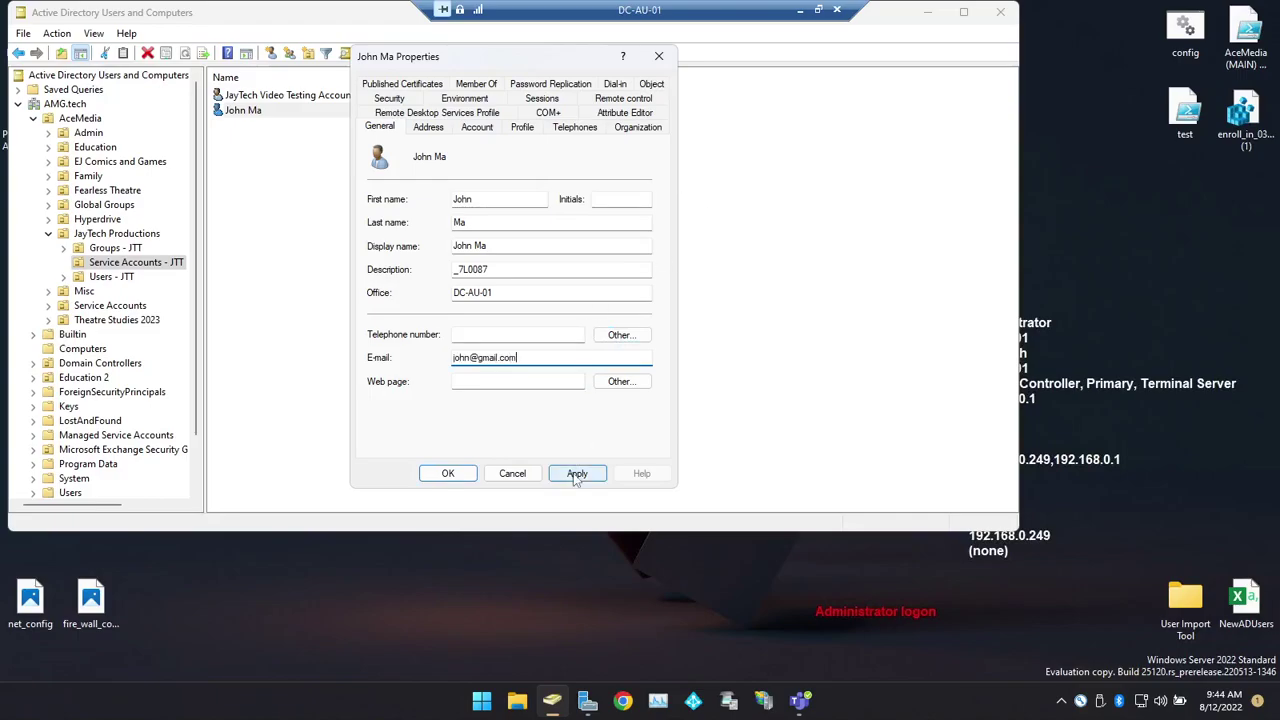
{"action": "left_click", "coordinate": [577, 473]}
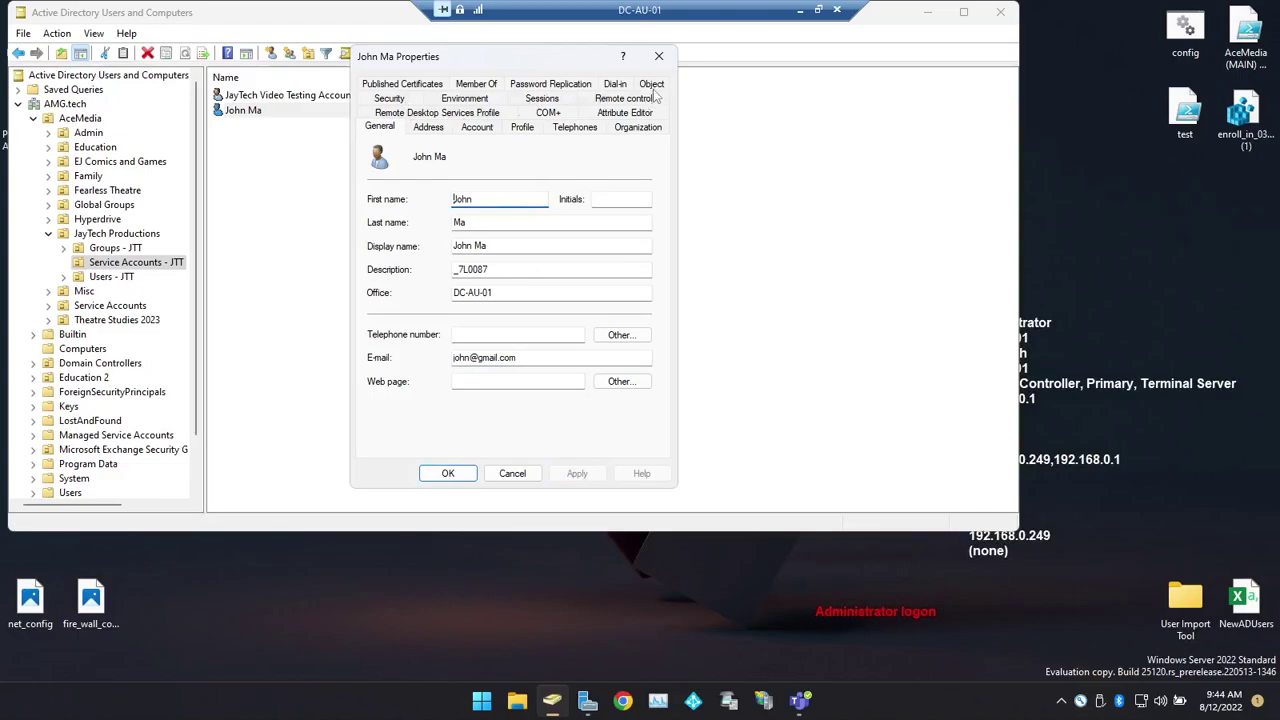
Step: Set job title System Admin, department IT and company JTT, and apply
{"action": "left_click", "coordinate": [638, 128]}
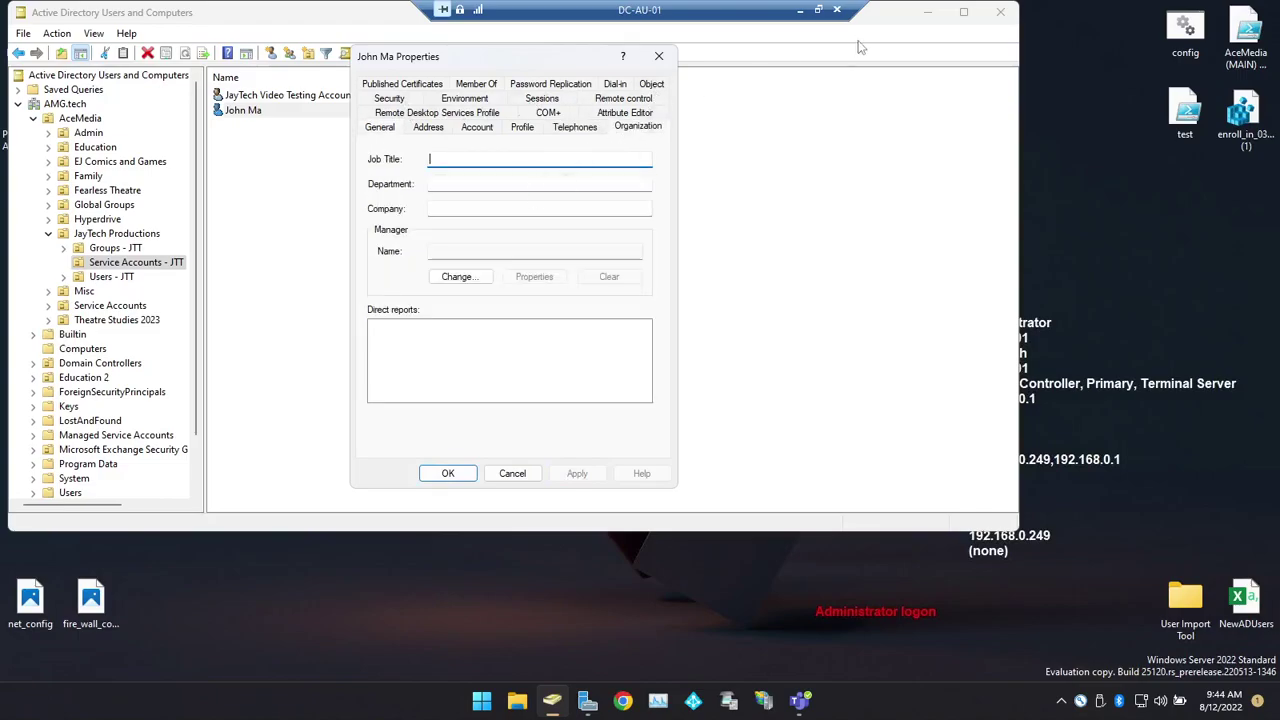
{"action": "type", "text": "System Admin"}
{"action": "key", "text": "Tab"}
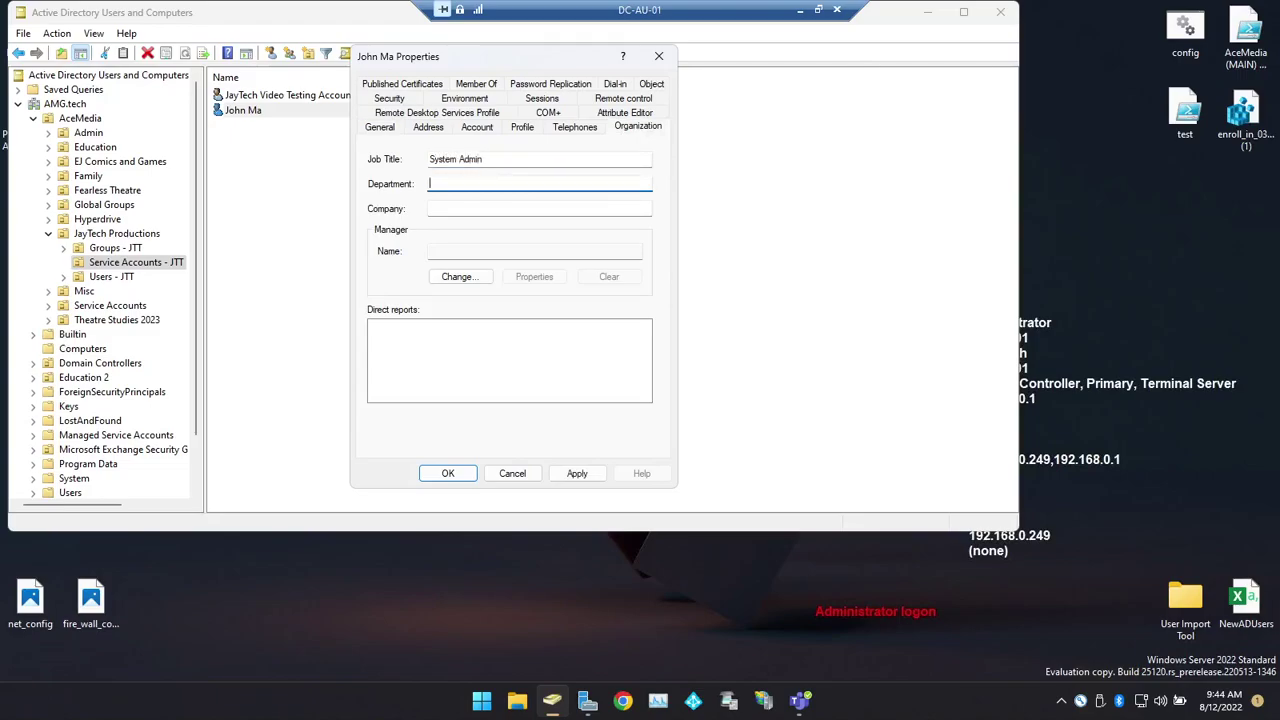
{"action": "type", "text": "IT"}
{"action": "key", "text": "Tab"}
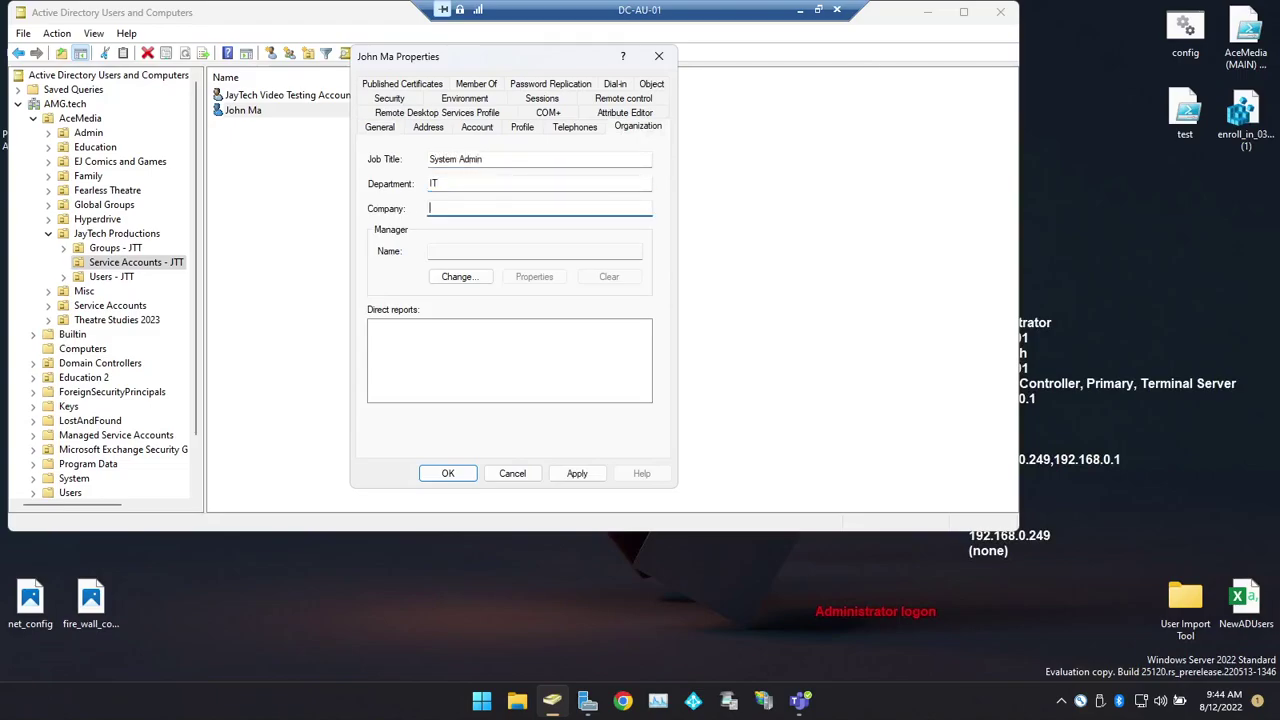
{"action": "type", "text": "JTT"}
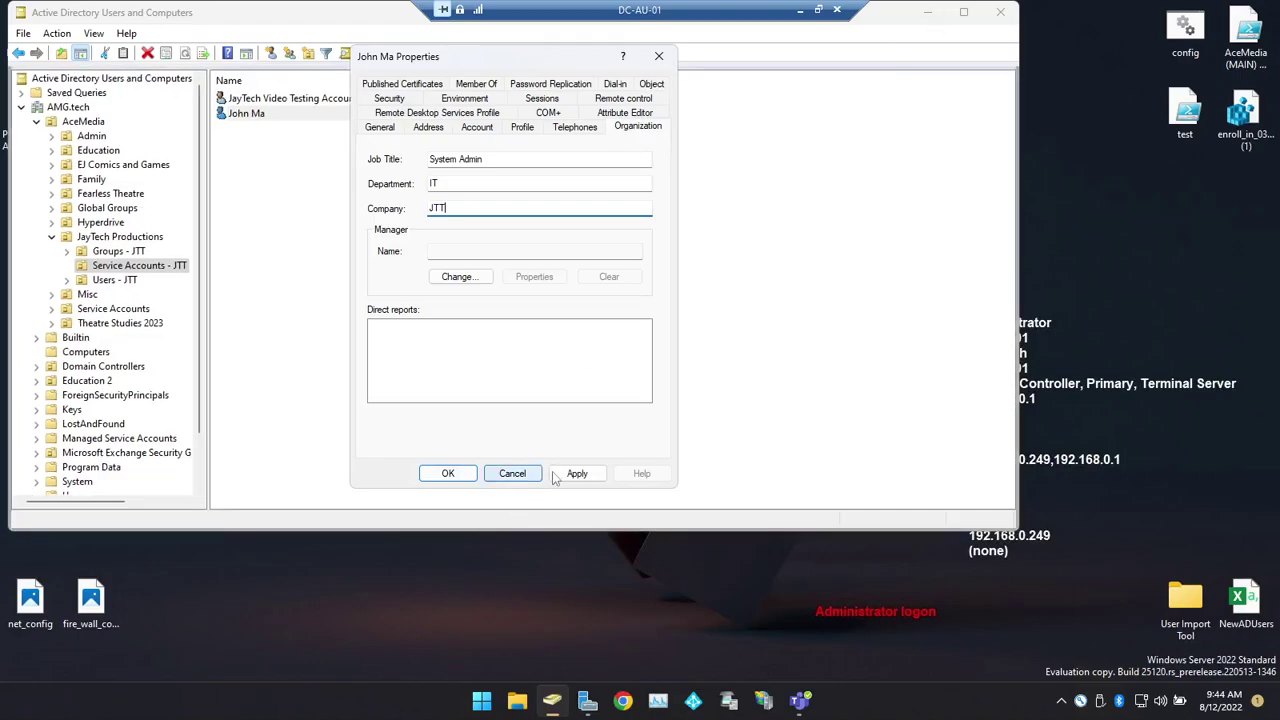
{"action": "left_click", "coordinate": [577, 473]}
Step: Set the profile logon script to configjay.bat and apply
{"action": "left_click", "coordinate": [565, 133]}
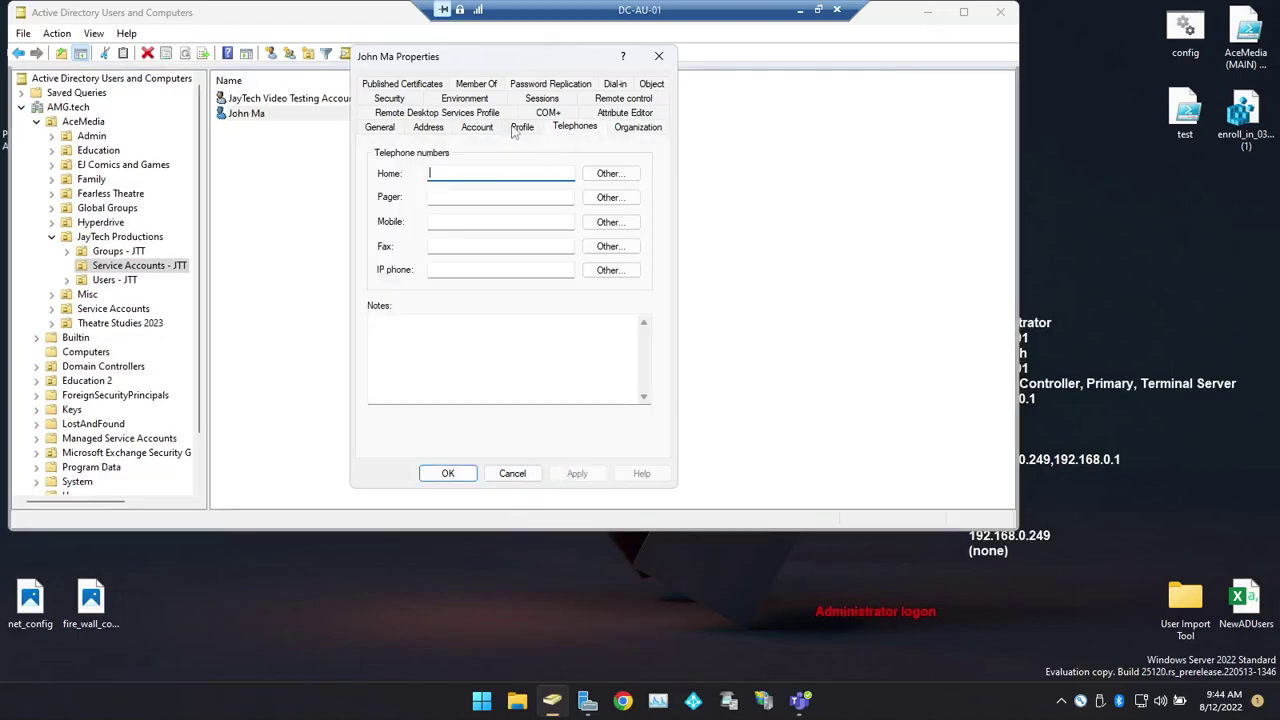
{"action": "left_click", "coordinate": [514, 128]}
{"action": "left_click", "coordinate": [455, 191]}
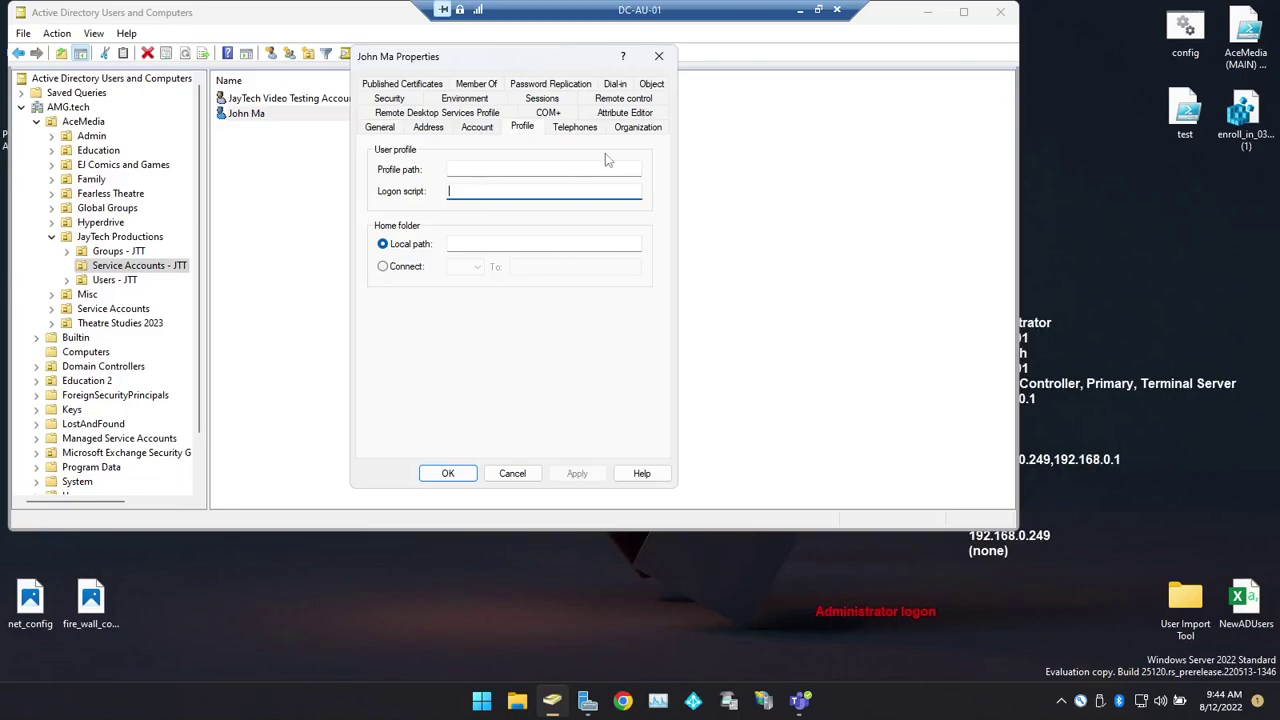
{"action": "type", "text": "config"}
{"action": "type", "text": "jay.bat"}
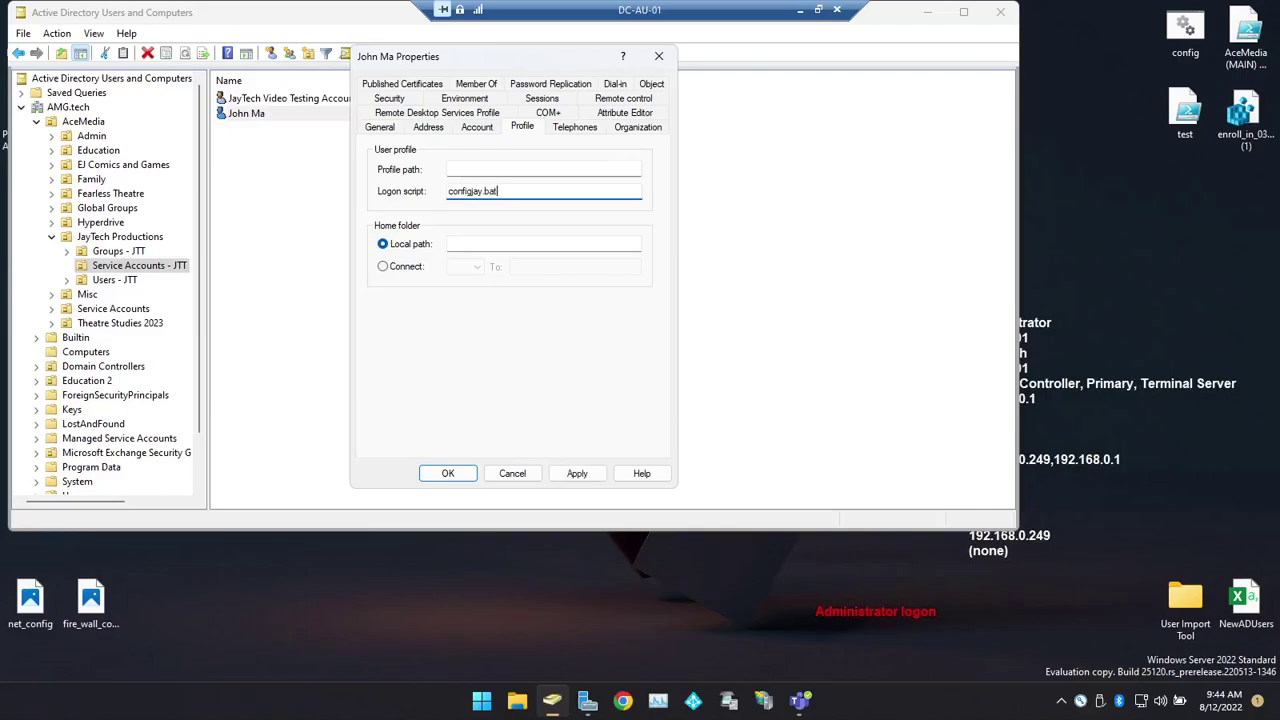
{"action": "left_click", "coordinate": [591, 475]}
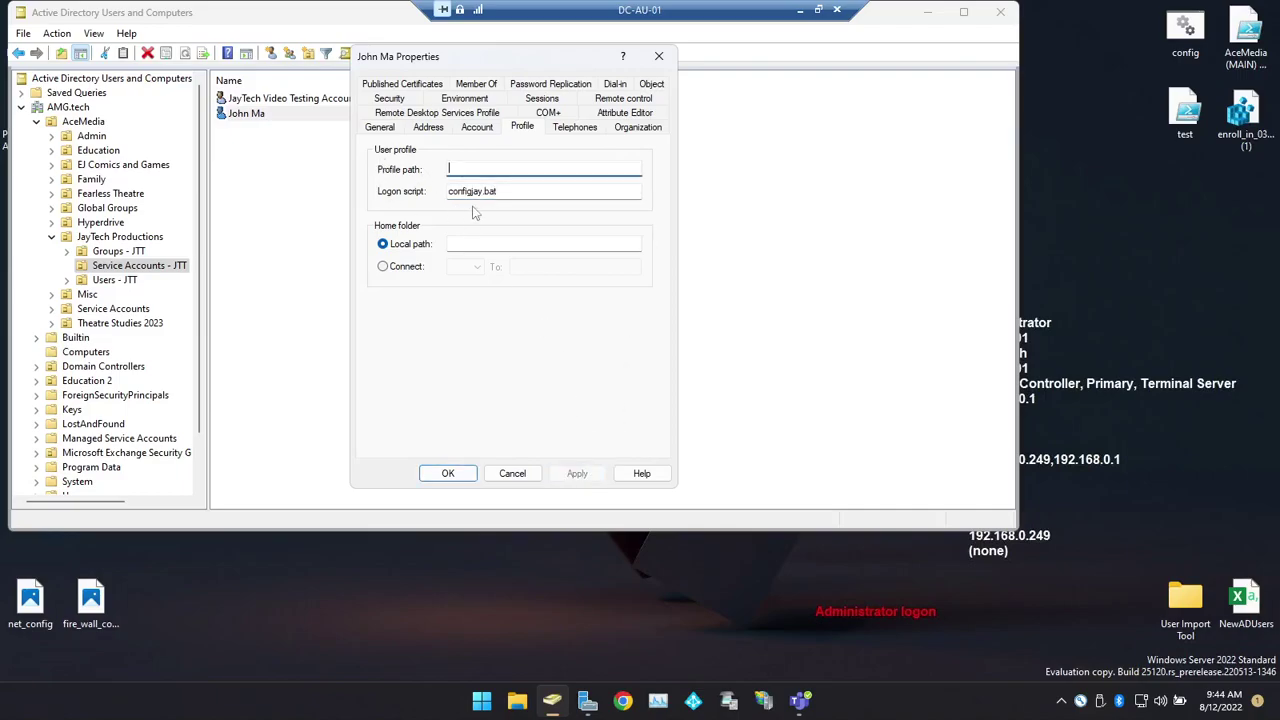
Step: Open \\DC-AU-01\netlogon to confirm the configJAY batch script exists, then move the window aside
{"action": "key", "text": "super+r"}
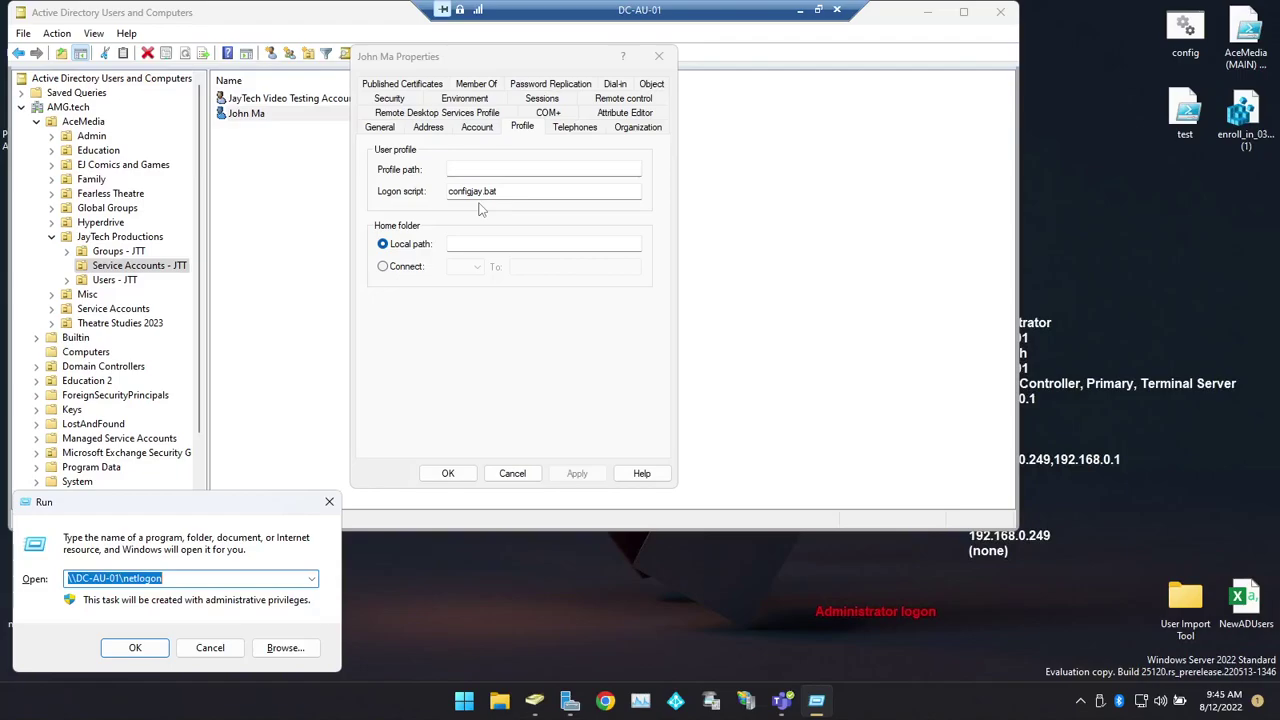
{"action": "key", "text": "Return"}
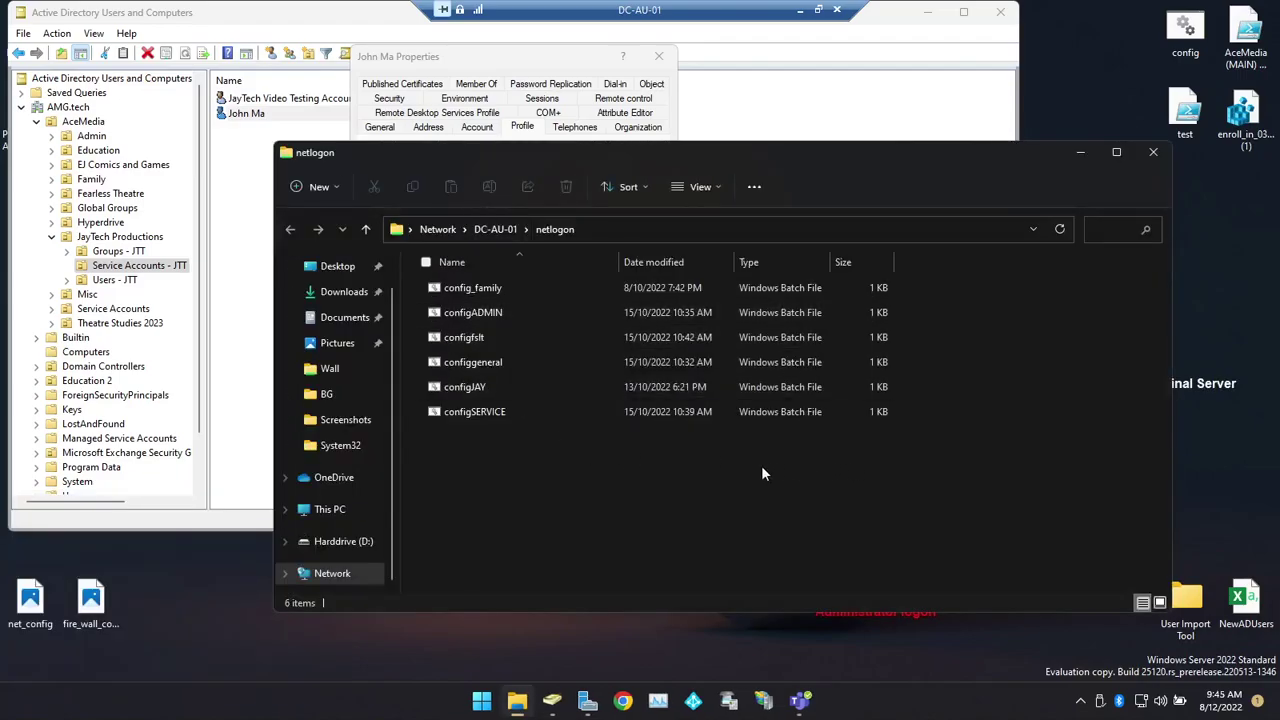
{"action": "left_click_drag", "start_coordinate": [570, 475], "coordinate": [560, 280]}
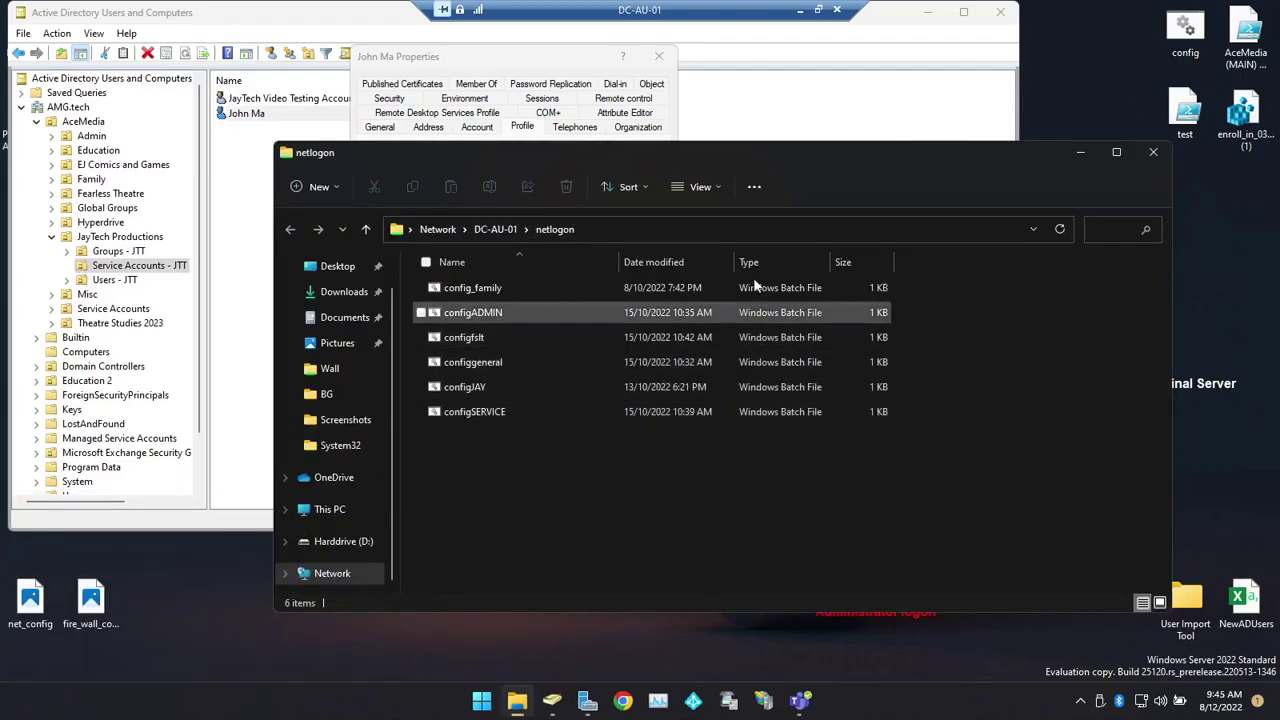
{"action": "left_click_drag", "start_coordinate": [688, 152], "coordinate": [1017, 170]}
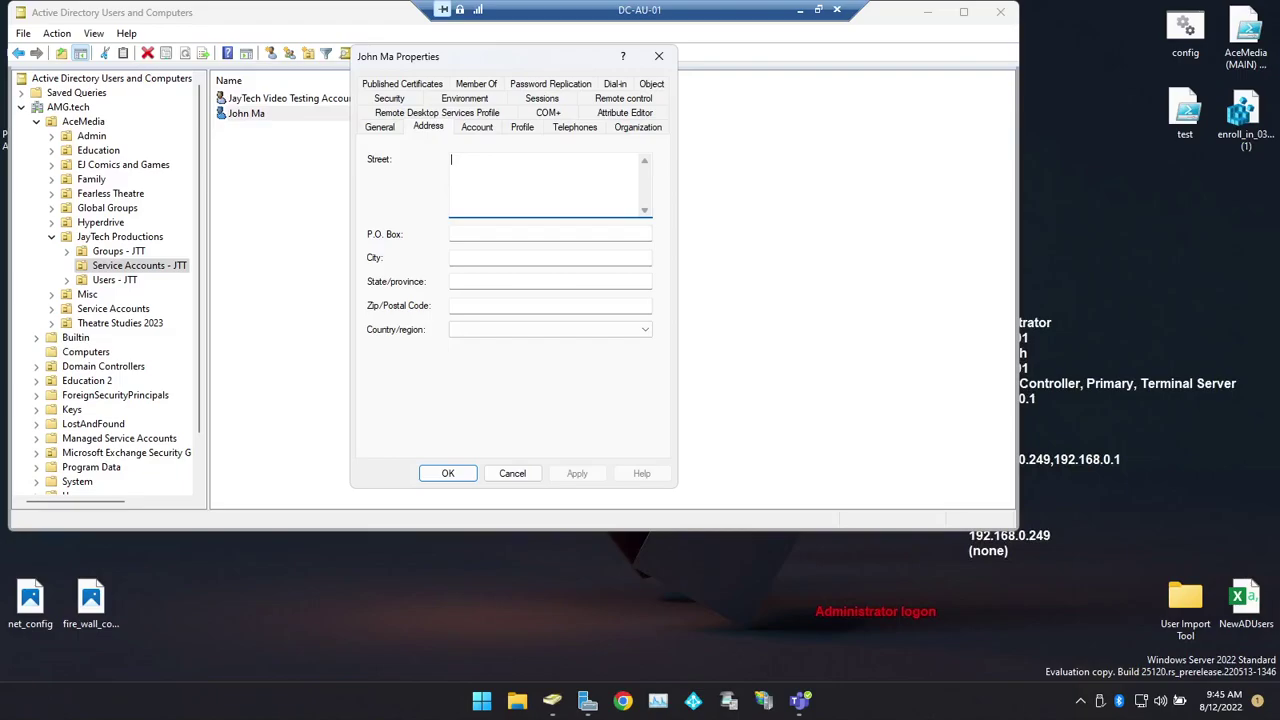
Step: Enter street 4 Microsoft Ave, P.O. Box 69, state Cali and zip Yay
{"action": "type", "text": "4 "}
{"action": "type", "text": "Microsoft Ave"}
{"action": "key", "text": "Tab"}
{"action": "type", "text": "6"}
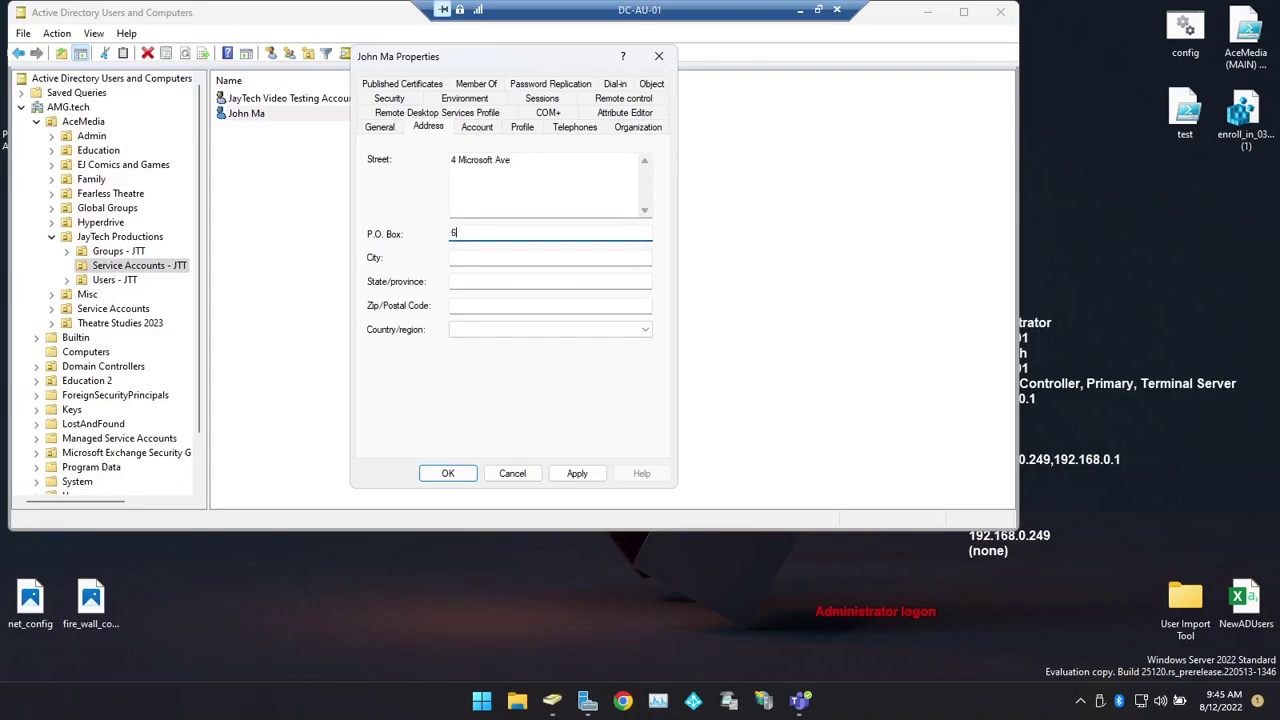
{"action": "type", "text": "9"}
{"action": "key", "text": "Tab"}
{"action": "type", "text": "Cali"}
{"action": "type", "text": "fornia"}
{"action": "key", "text": "Tab"}
{"action": "type", "text": "C"}
{"action": "type", "text": "ali"}
{"action": "key", "text": "Tab"}
{"action": "type", "text": "Yay"}
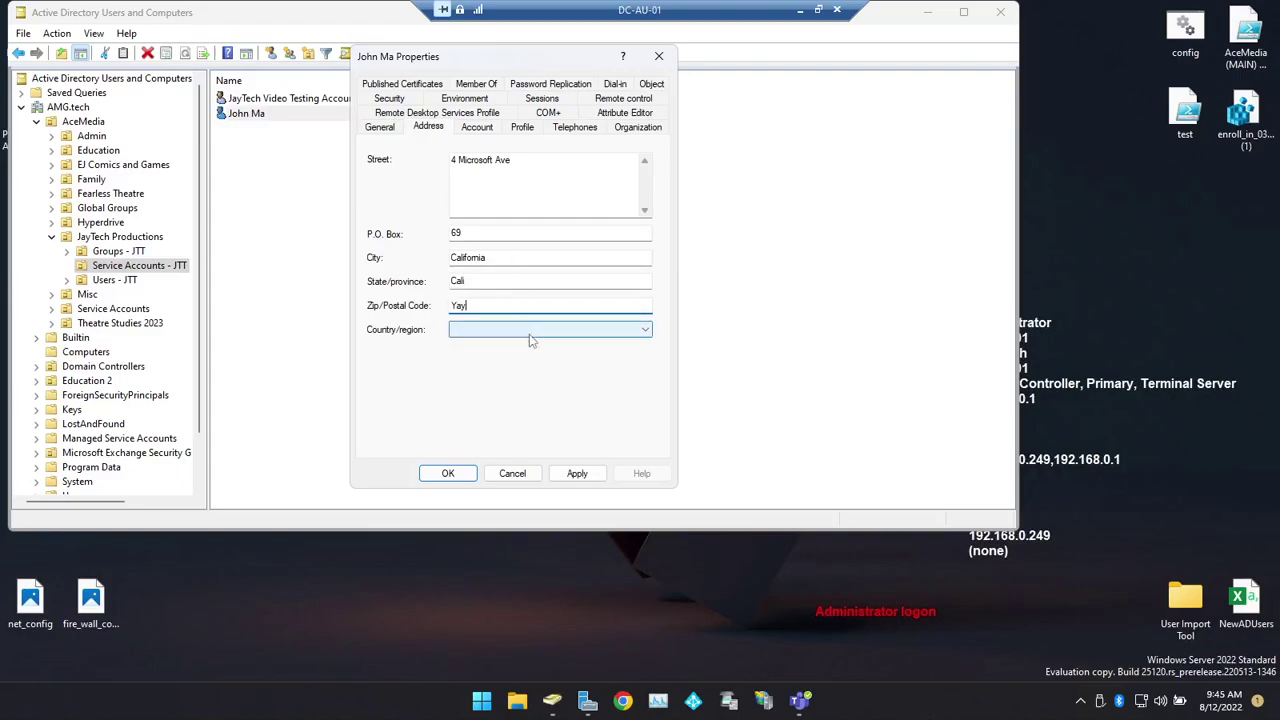
Step: Set the country to Ecuador, apply the address, and close the properties
{"action": "left_click", "coordinate": [530, 322]}
{"action": "type", "text": "aus"}
{"action": "key", "text": "Return"}
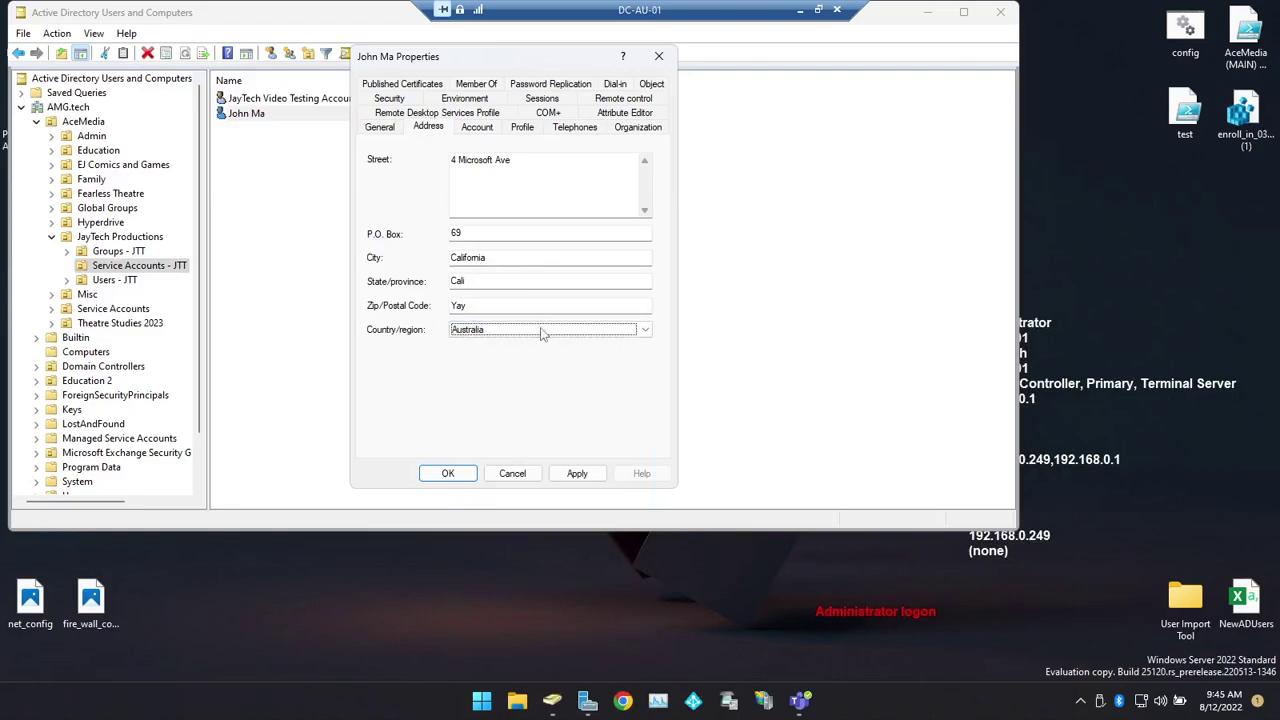
{"action": "left_click", "coordinate": [540, 325]}
{"action": "scroll", "coordinate": [530, 400], "scroll_direction": "down", "scroll_amount": 9}
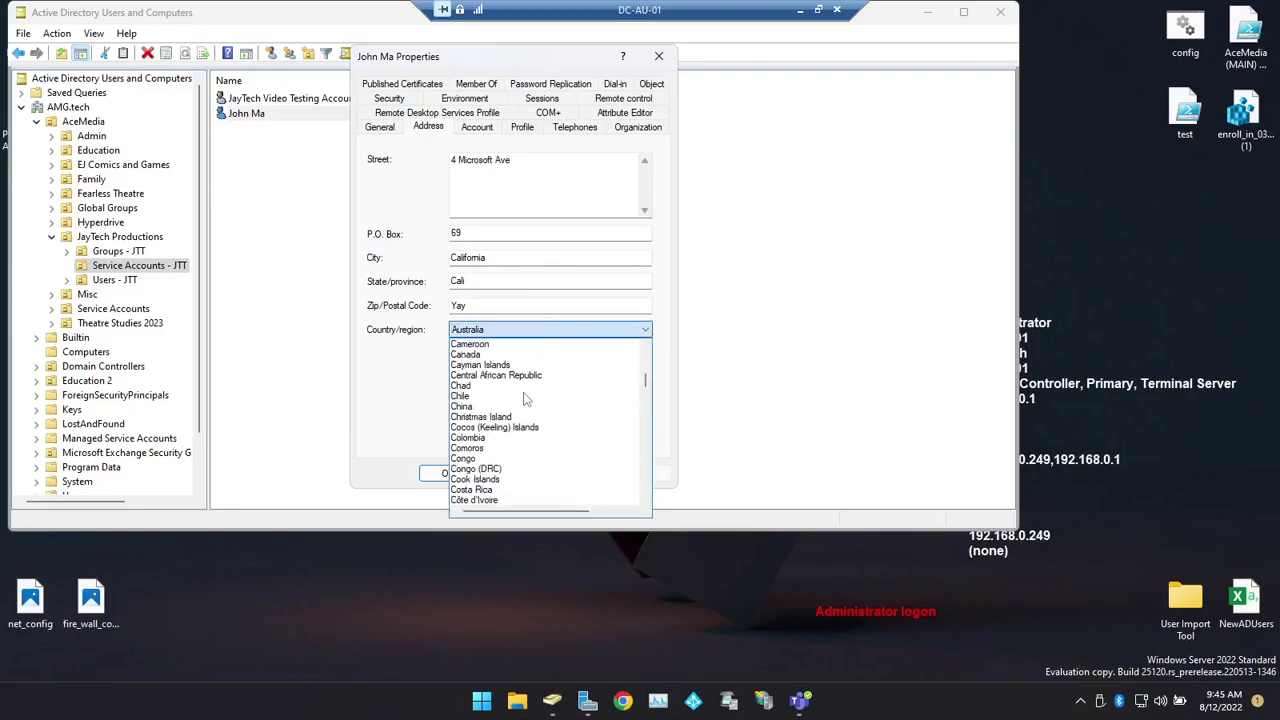
{"action": "scroll", "coordinate": [556, 475], "scroll_direction": "down", "scroll_amount": 5}
{"action": "left_click", "coordinate": [556, 448]}
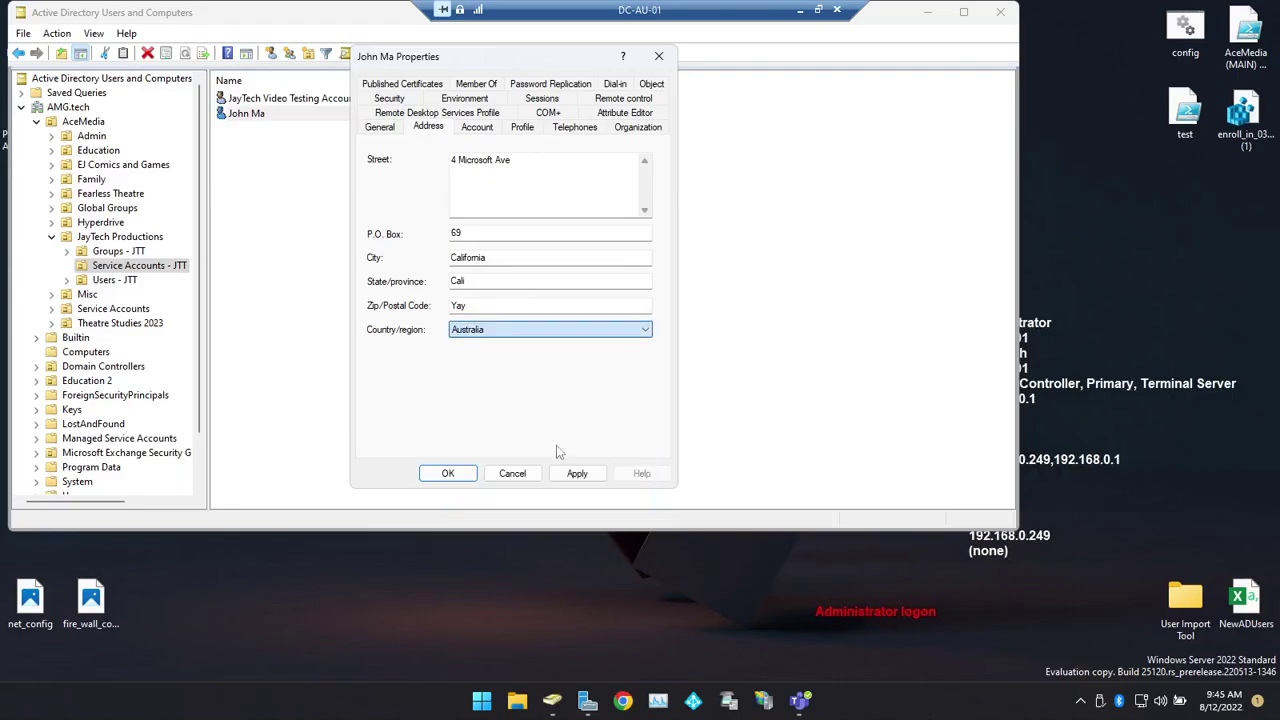
{"action": "left_click", "coordinate": [577, 474]}
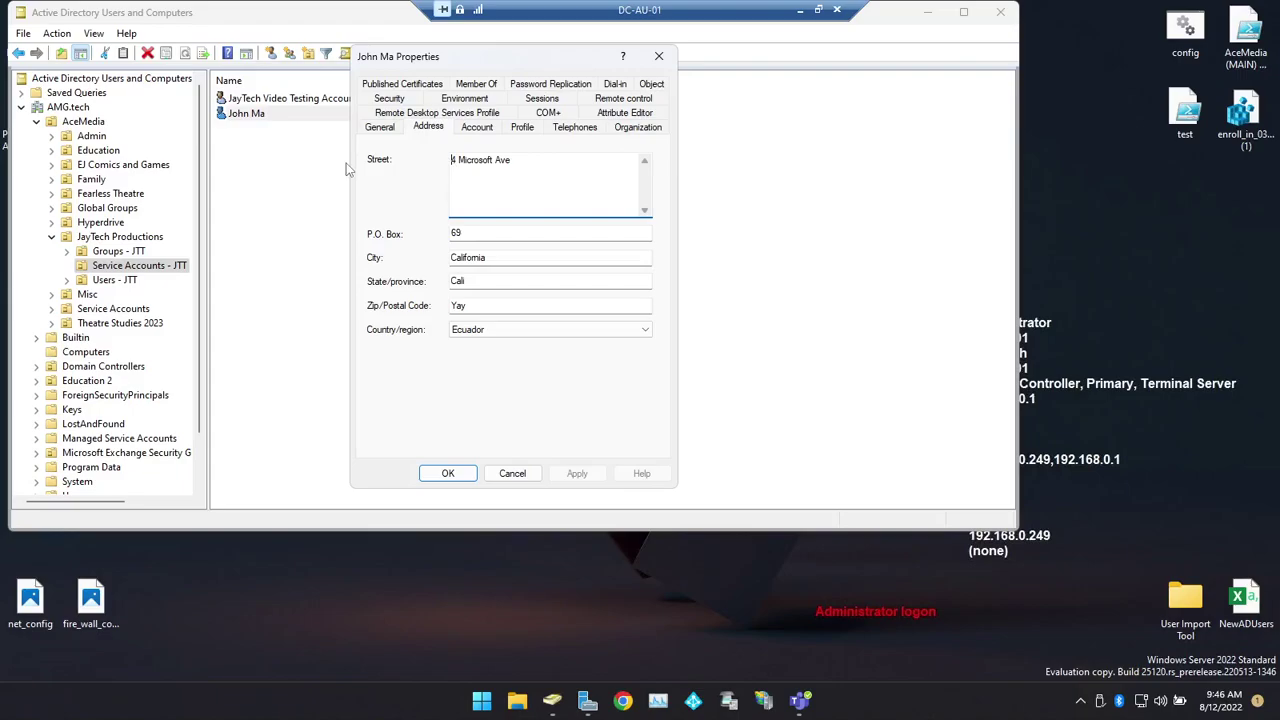
{"action": "key", "text": "Escape"}
{"action": "left_click_drag", "start_coordinate": [366, 19], "coordinate": [462, 116]}
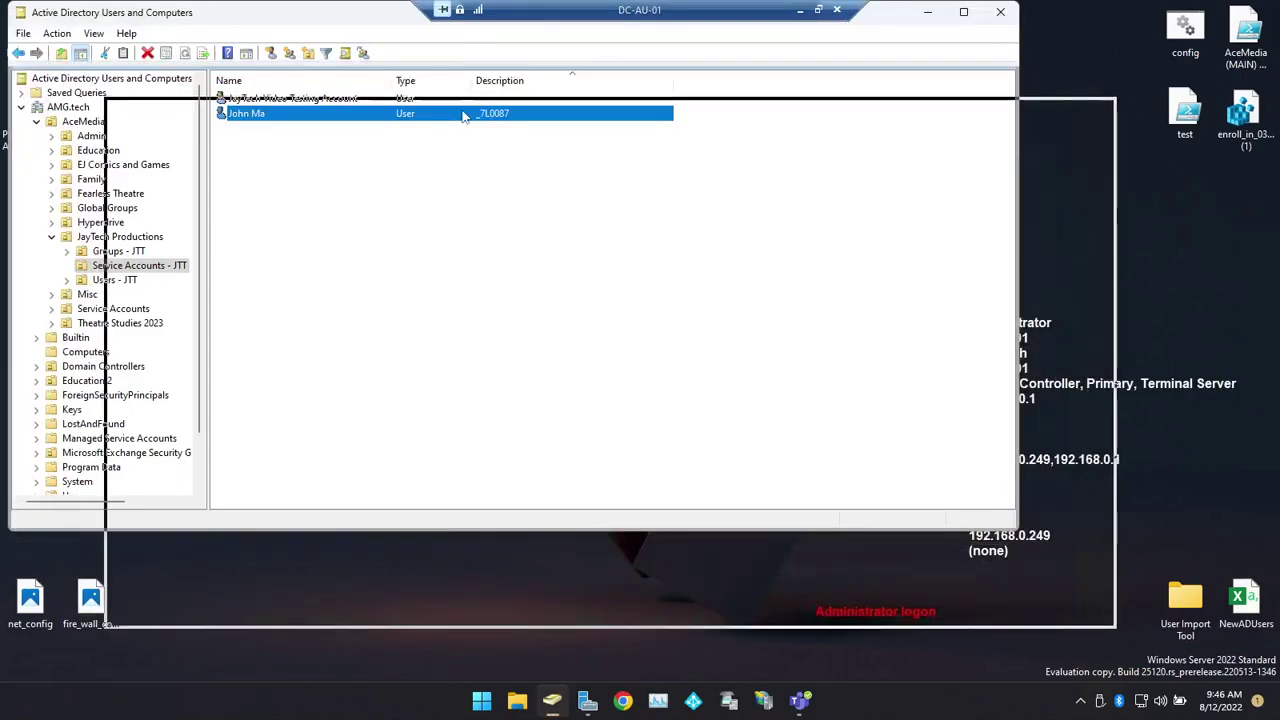